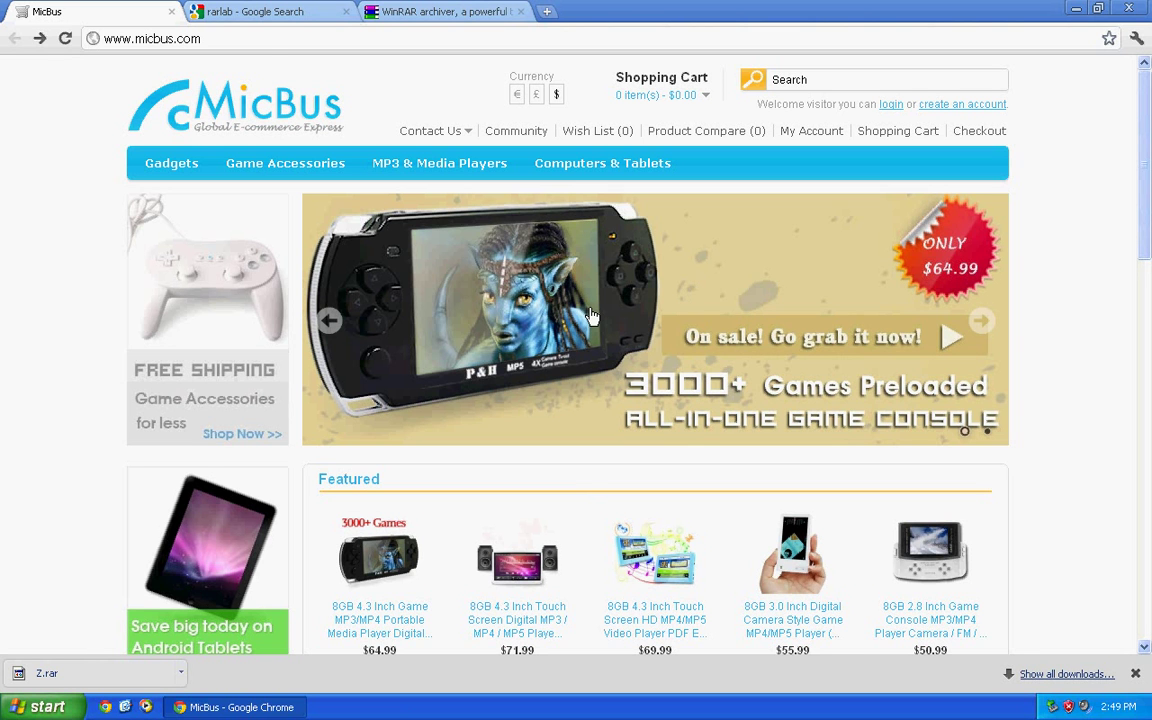
Step: From the MicBus community forum's Game Roms section, open the thread "SNES Games from A to Z (Free Download)"
{"action": "left_click", "coordinate": [271, 44]}
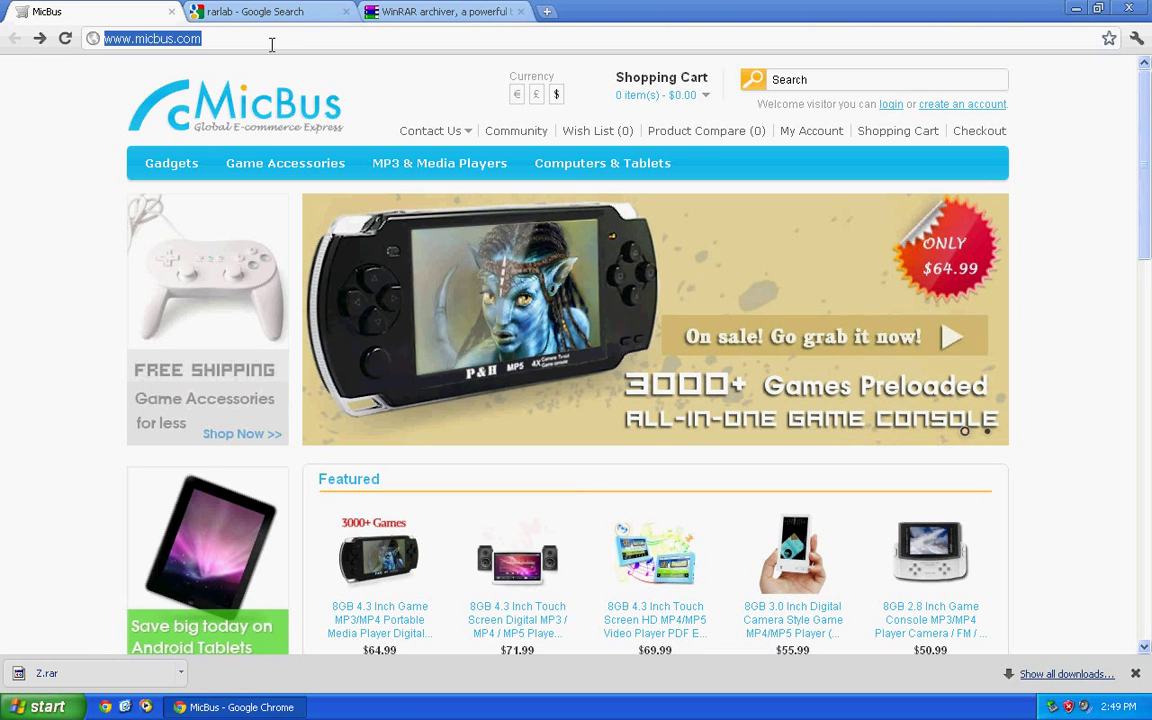
{"action": "left_click", "coordinate": [527, 133]}
{"action": "mouse_move", "coordinate": [495, 160]}
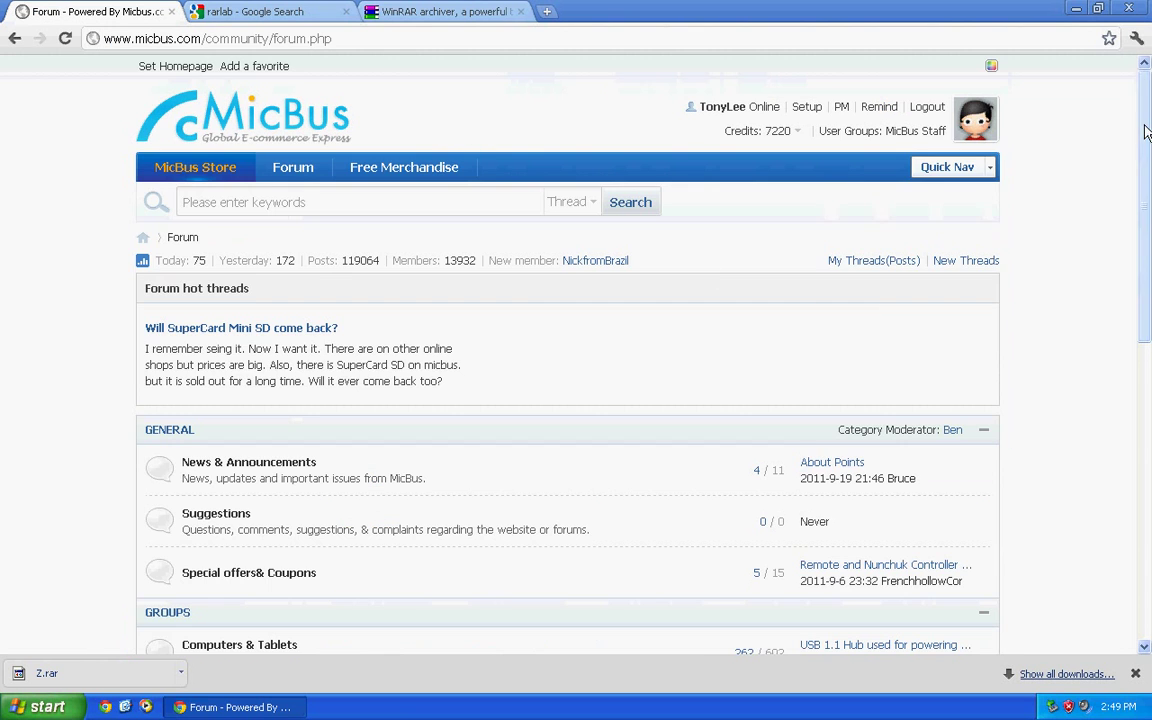
{"action": "left_click_drag", "start_coordinate": [1147, 133], "coordinate": [1143, 409]}
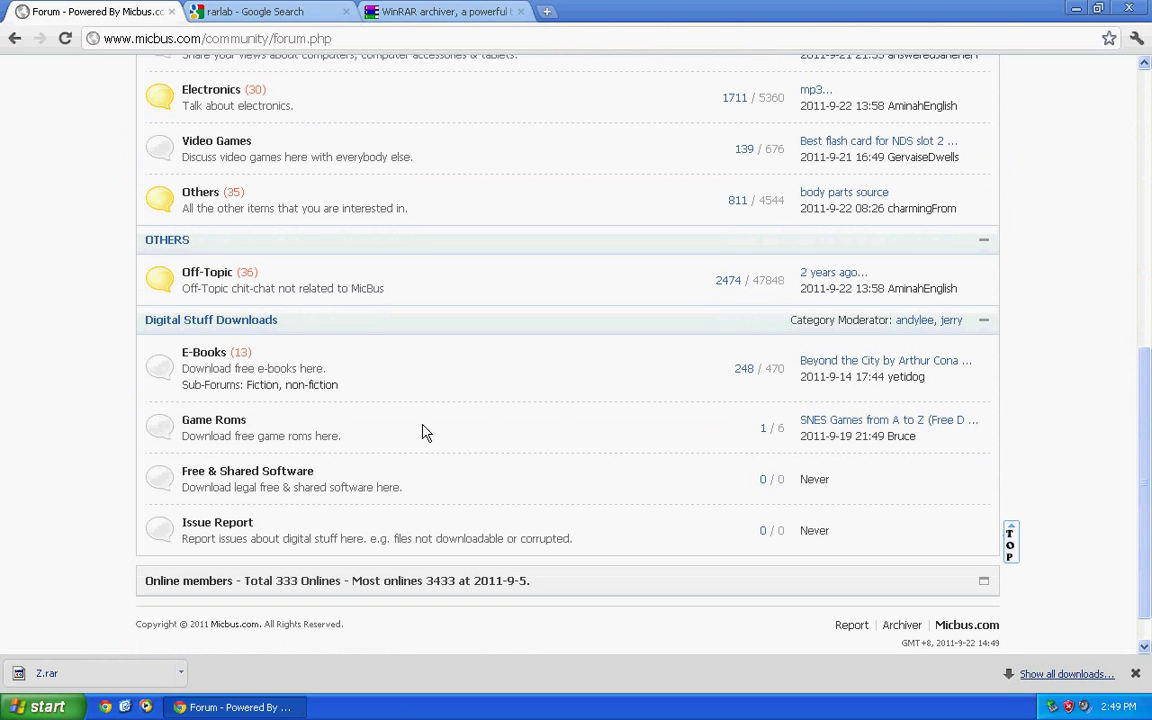
{"action": "left_click", "coordinate": [228, 424]}
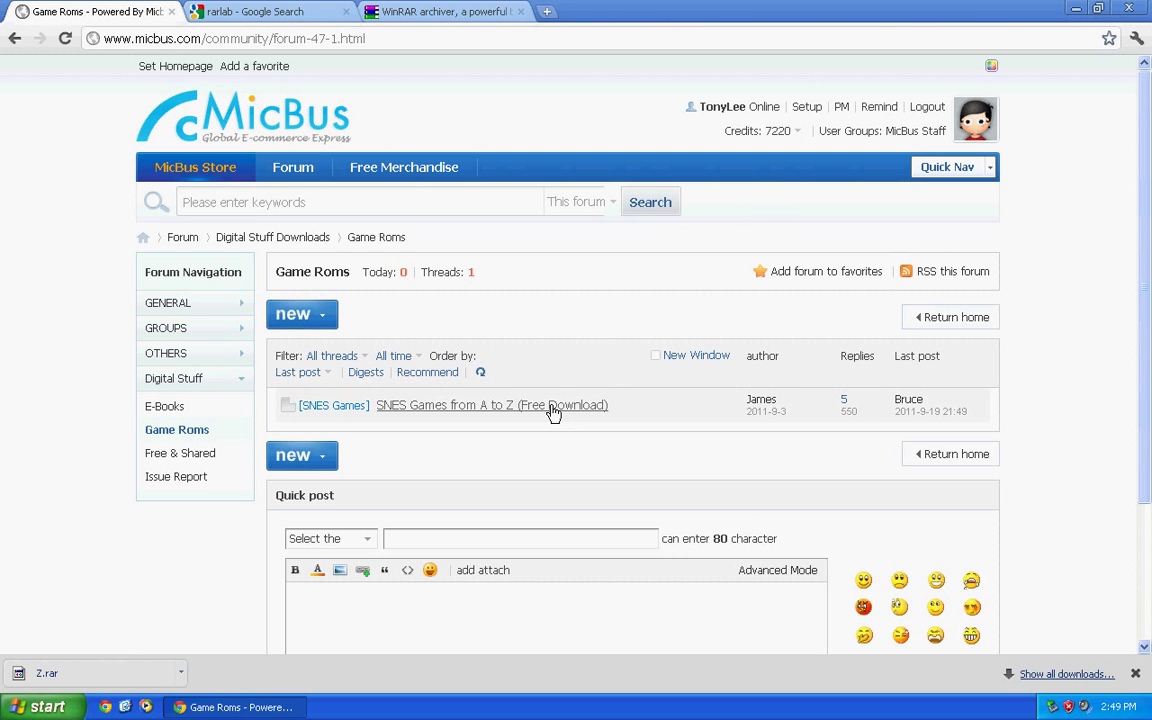
{"action": "left_click", "coordinate": [497, 413]}
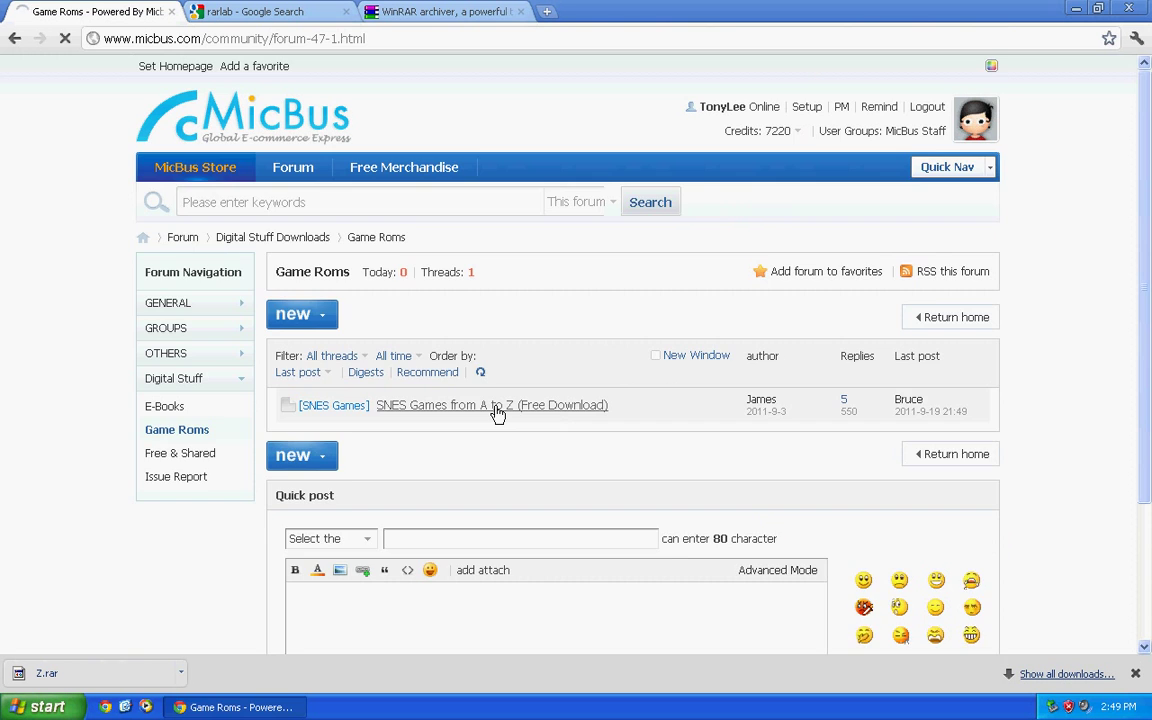
Step: Download SNES-Z.rar from the thread's link list, saving it as Z in the Download folder on Local Disk (C:)
{"action": "scroll", "coordinate": [925, 235], "scroll_direction": "down", "scroll_amount": 3}
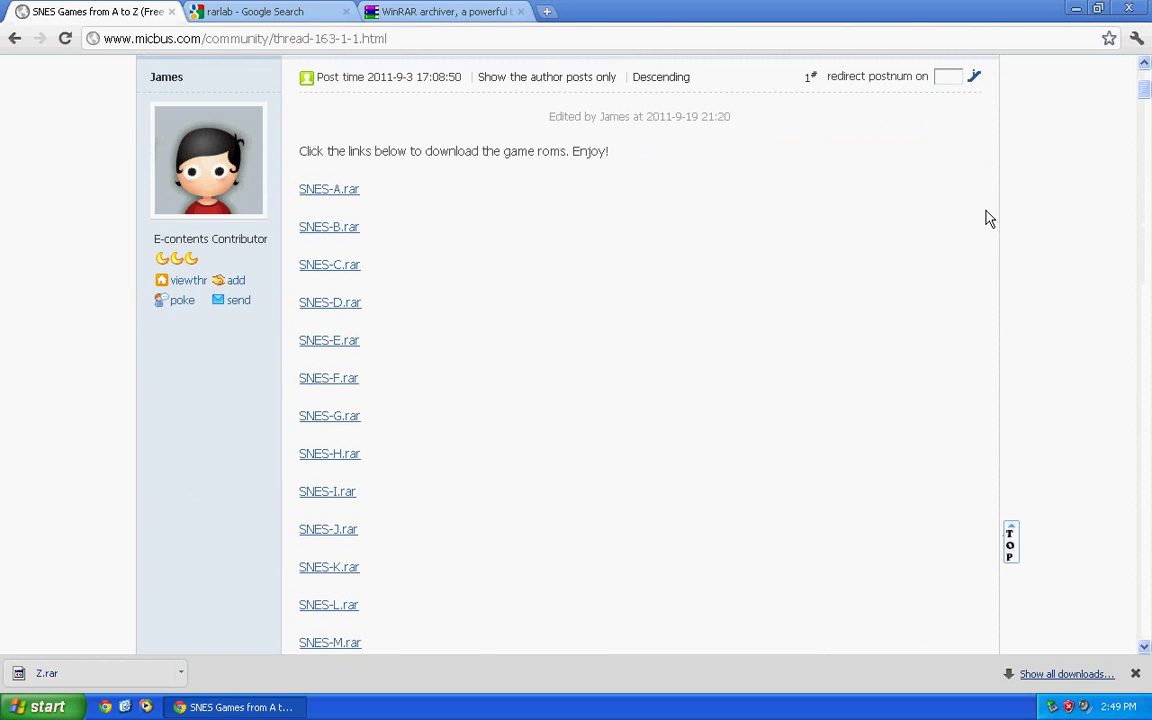
{"action": "left_click_drag", "start_coordinate": [445, 597], "coordinate": [295, 168]}
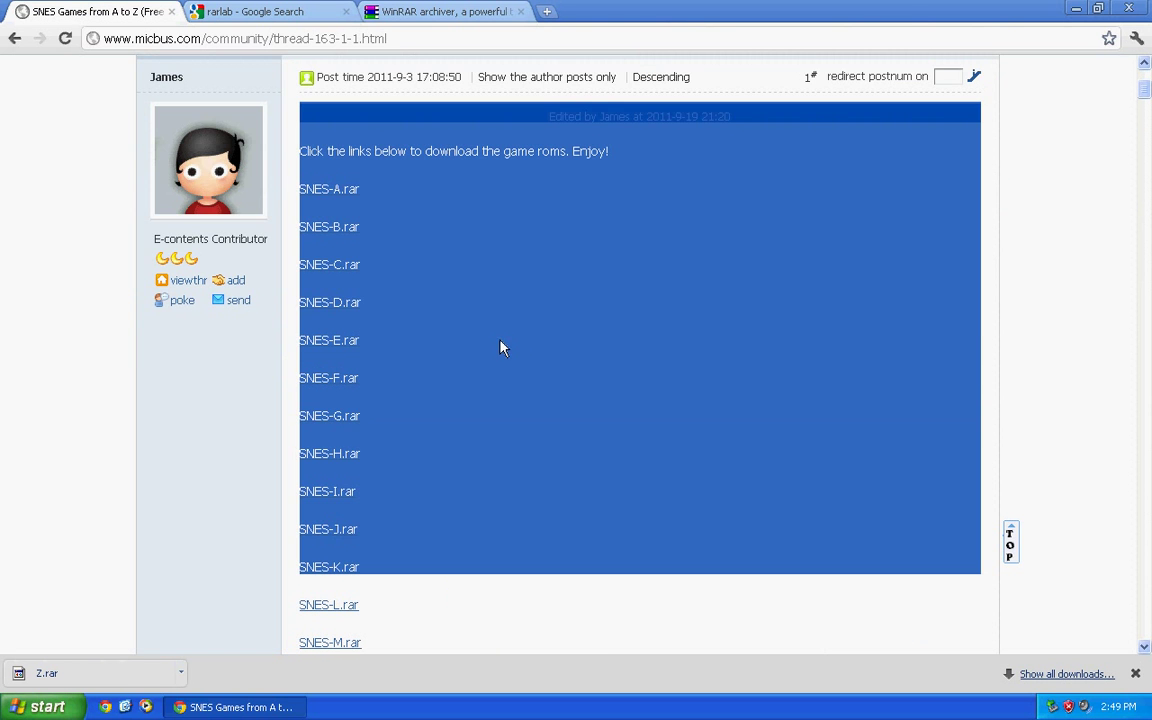
{"action": "left_click", "coordinate": [529, 340]}
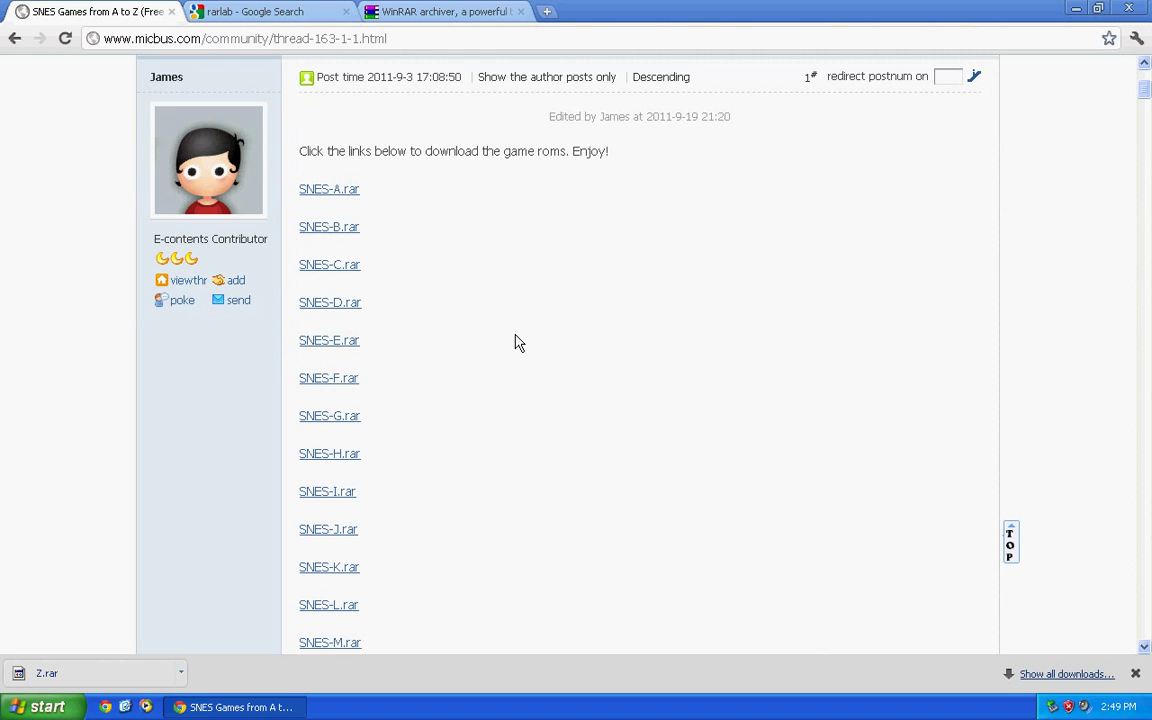
{"action": "scroll", "coordinate": [514, 342], "scroll_direction": "down", "scroll_amount": 4}
{"action": "scroll", "coordinate": [490, 350], "scroll_direction": "down", "scroll_amount": 3}
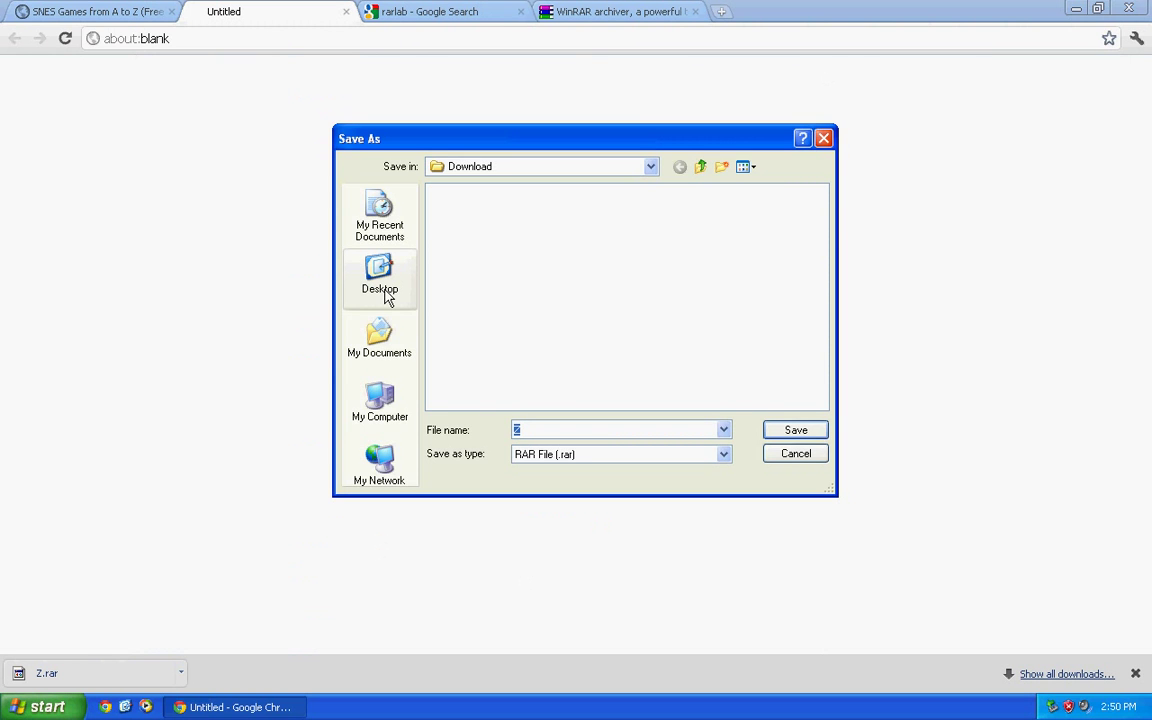
{"action": "left_click", "coordinate": [382, 365]}
{"action": "left_click", "coordinate": [382, 410]}
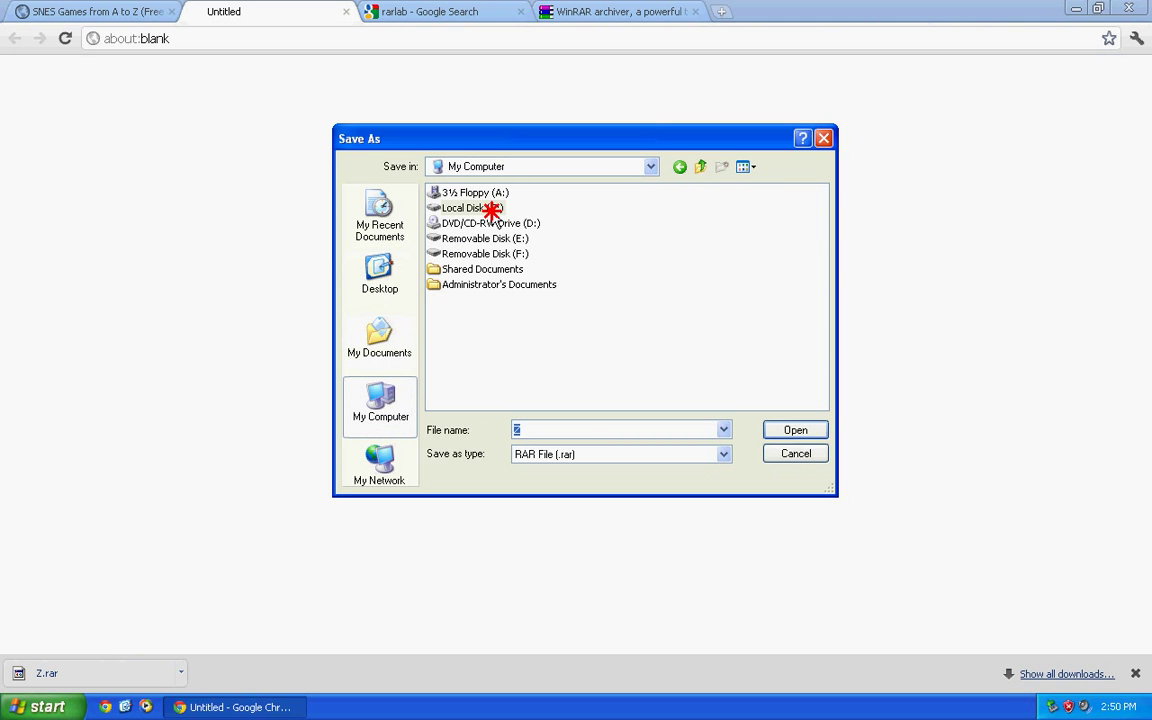
{"action": "double_click", "coordinate": [480, 208]}
{"action": "double_click", "coordinate": [470, 207]}
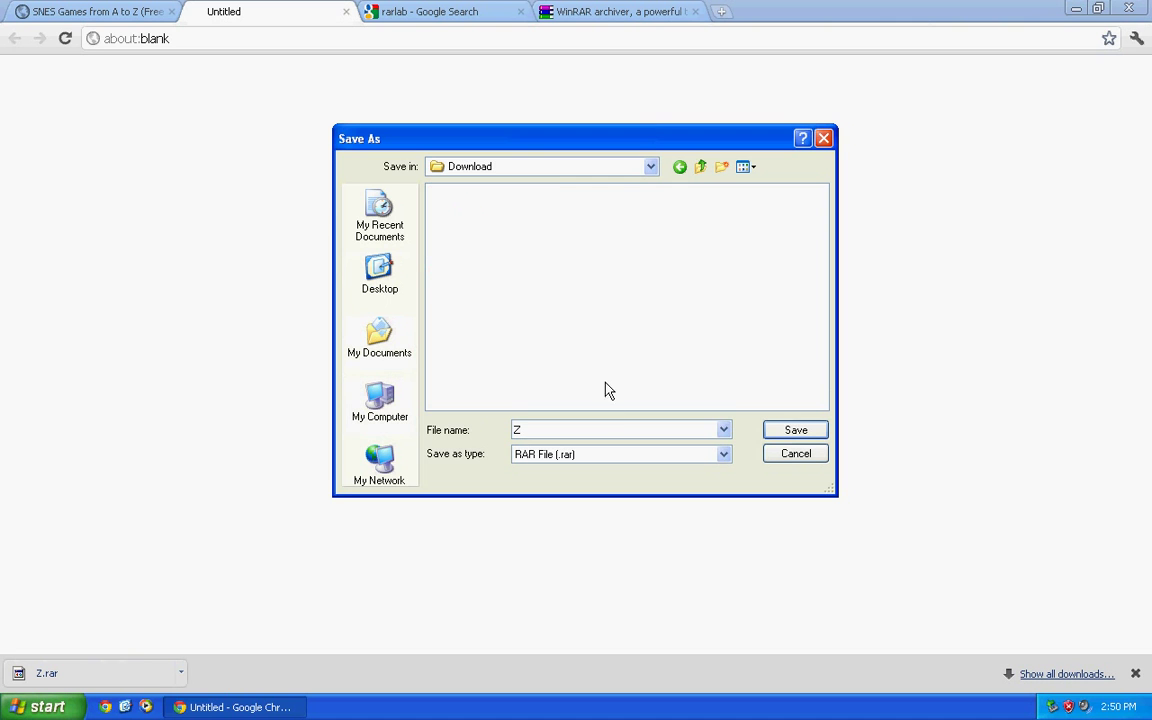
{"action": "left_click", "coordinate": [786, 431]}
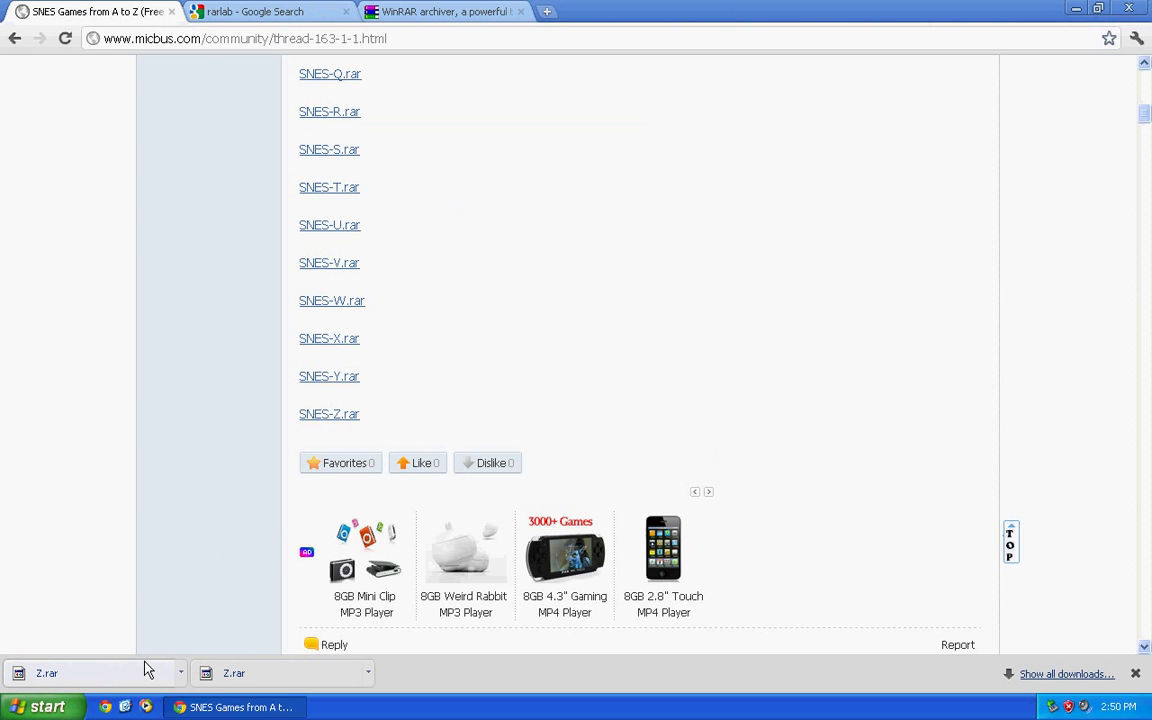
Step: Switch to Windows Explorer and open the Download folder on Local Disk (C:)
{"action": "left_click", "coordinate": [124, 707]}
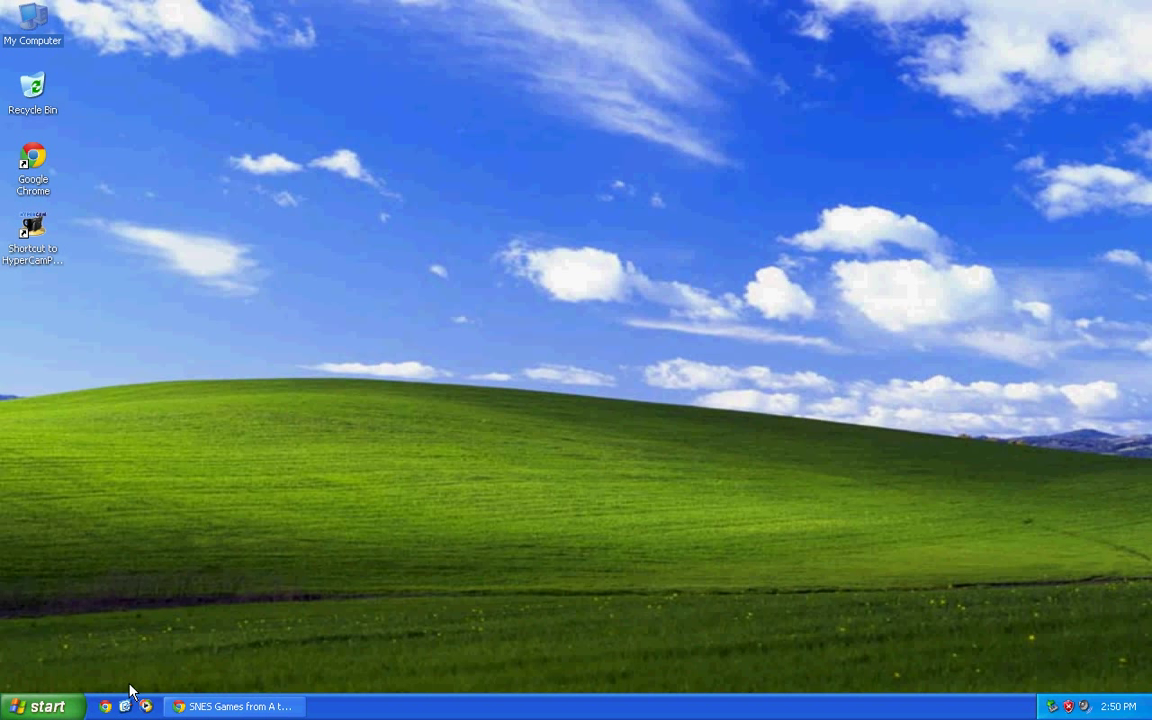
{"action": "double_click", "coordinate": [36, 42]}
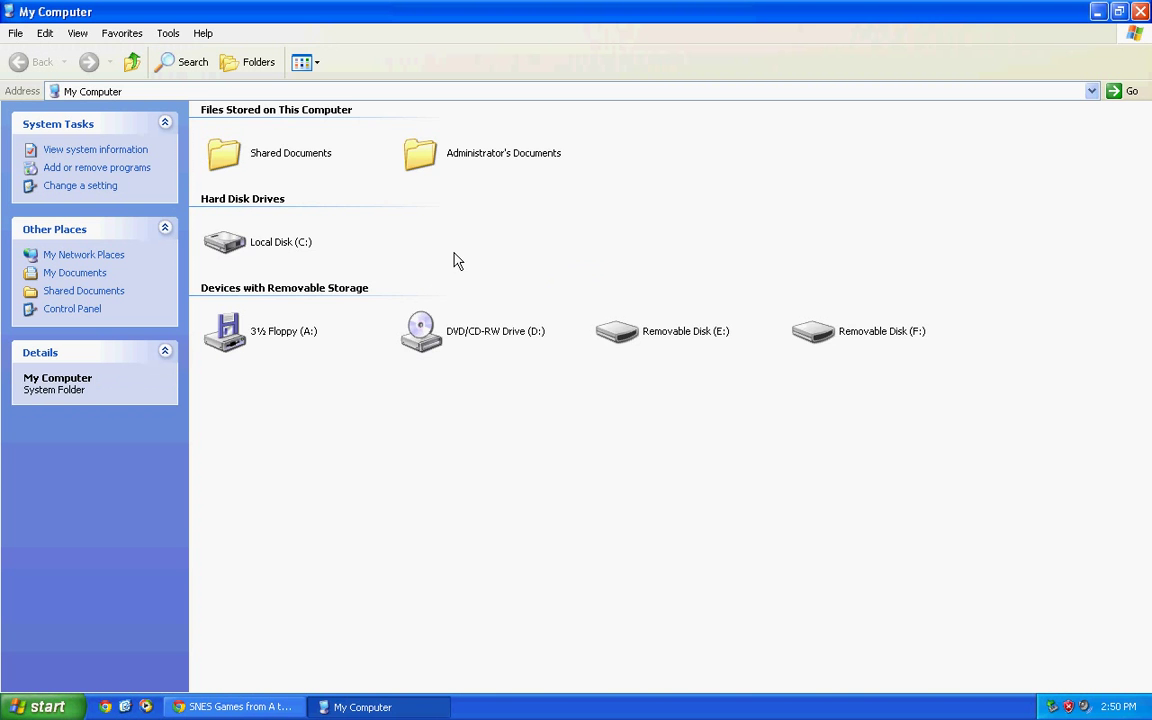
{"action": "double_click", "coordinate": [296, 252]}
{"action": "double_click", "coordinate": [440, 142]}
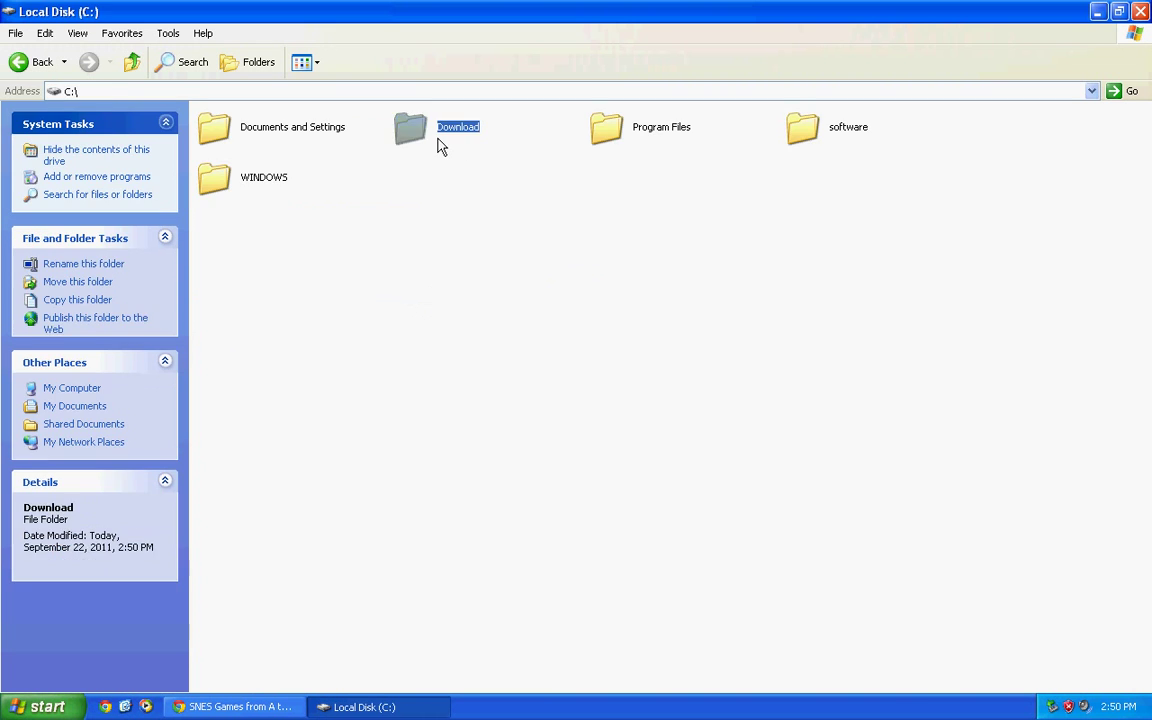
Step: Try to open the Z.rar archive in the Download folder, then dismiss the program-selection prompt
{"action": "left_click", "coordinate": [432, 140]}
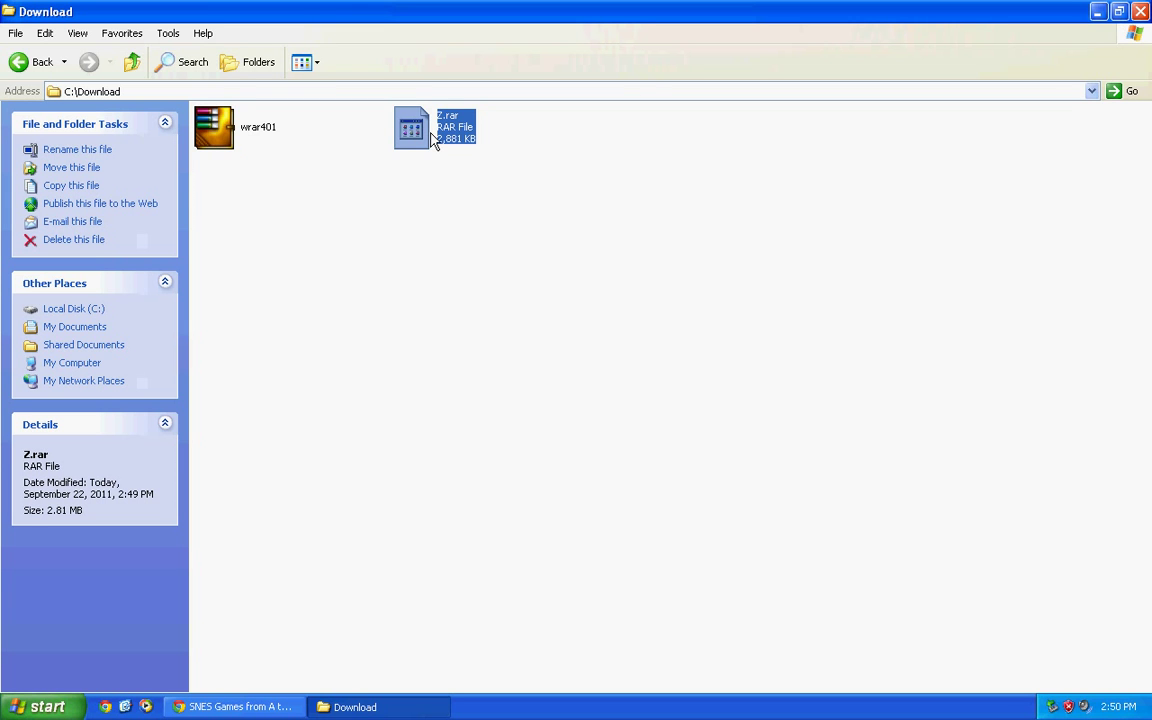
{"action": "double_click", "coordinate": [432, 140]}
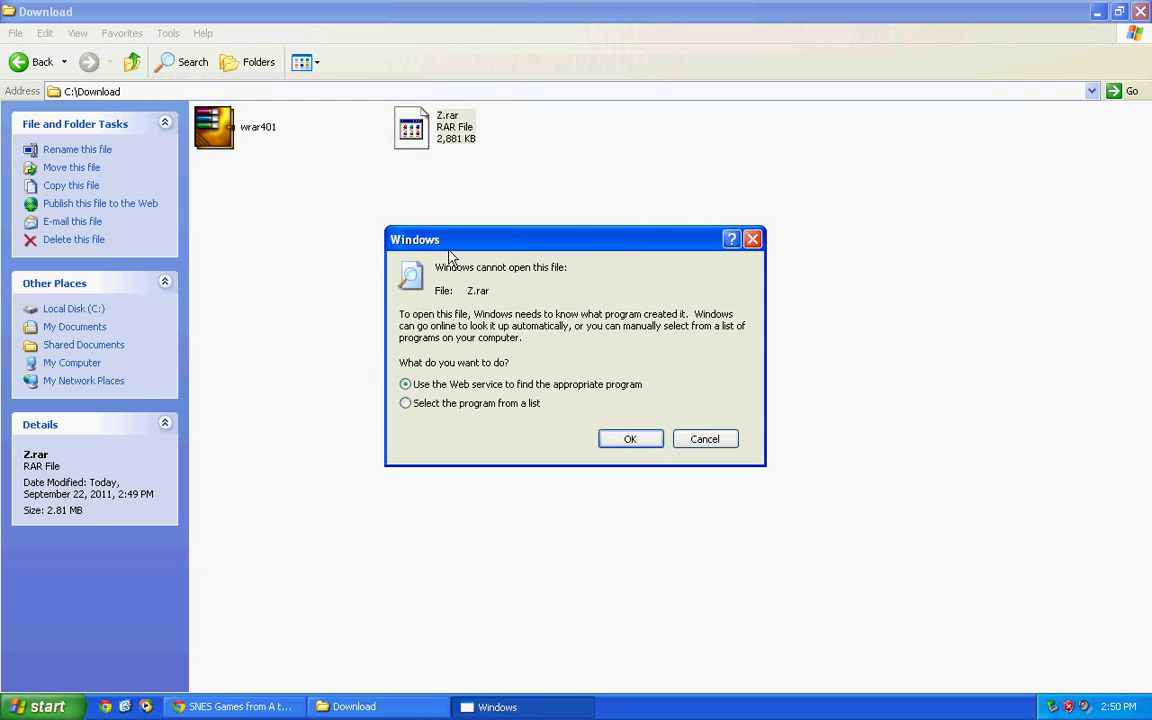
{"action": "left_click_drag", "start_coordinate": [576, 244], "coordinate": [590, 232]}
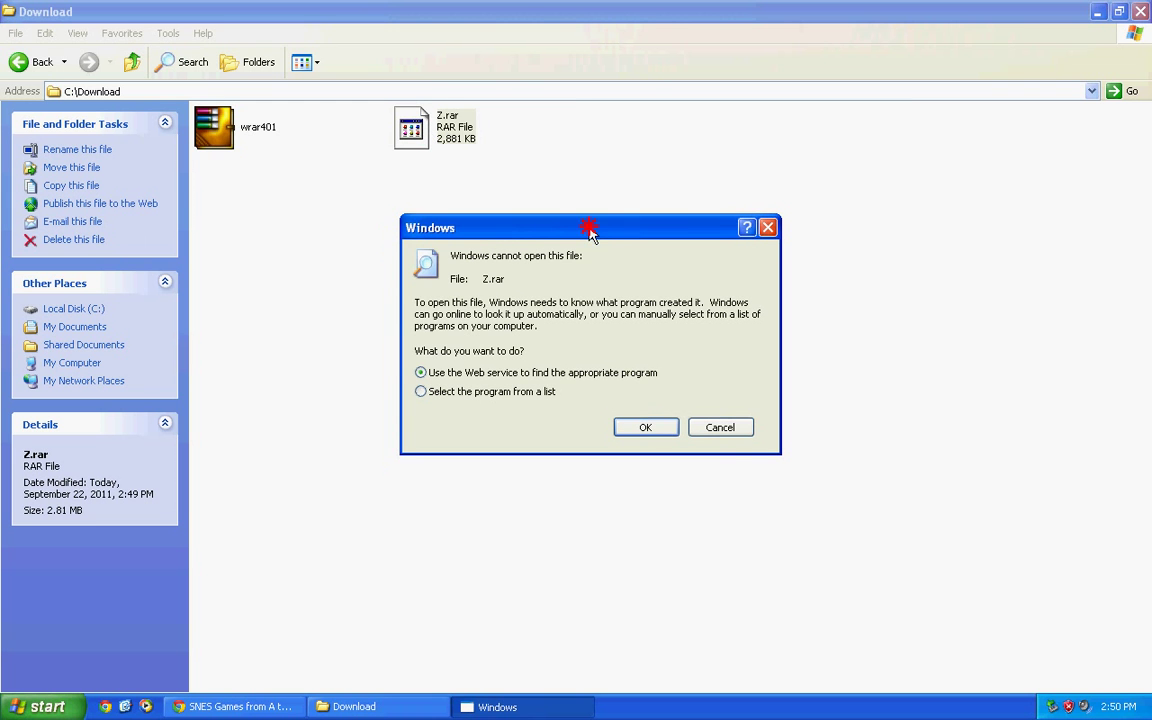
{"action": "left_click", "coordinate": [767, 229]}
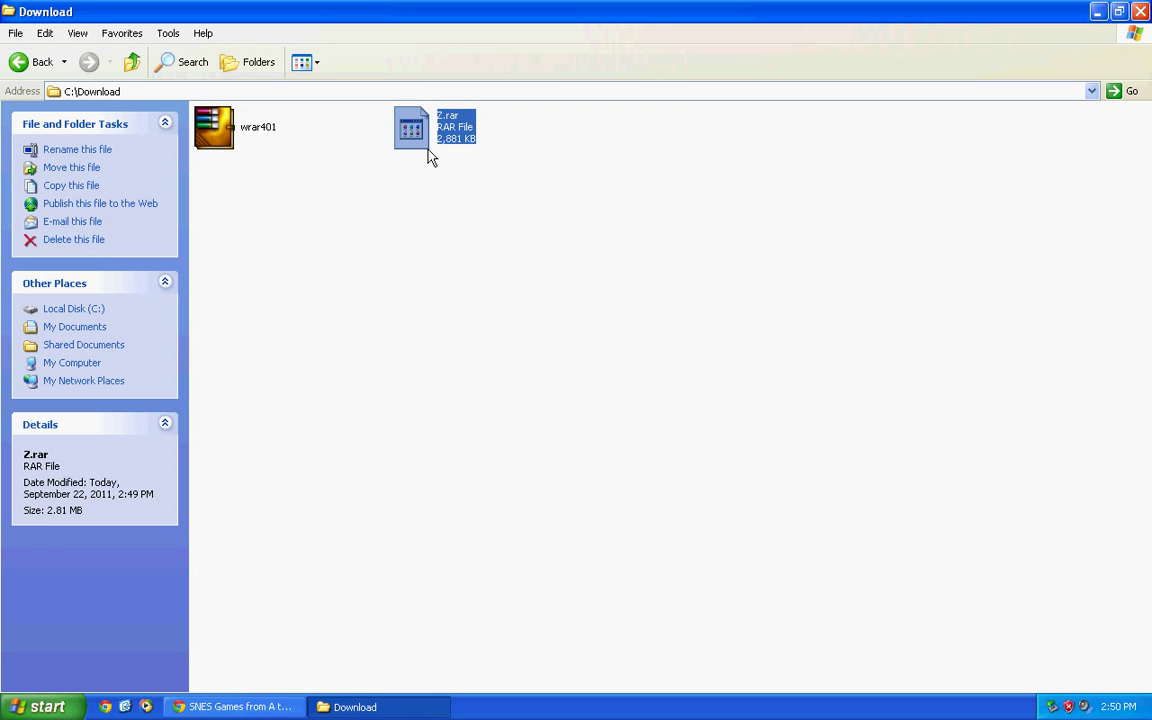
Step: Switch to Chrome and examine the Google results for "rarlab", focusing on the WinRAR archiver entry
{"action": "left_click", "coordinate": [240, 706]}
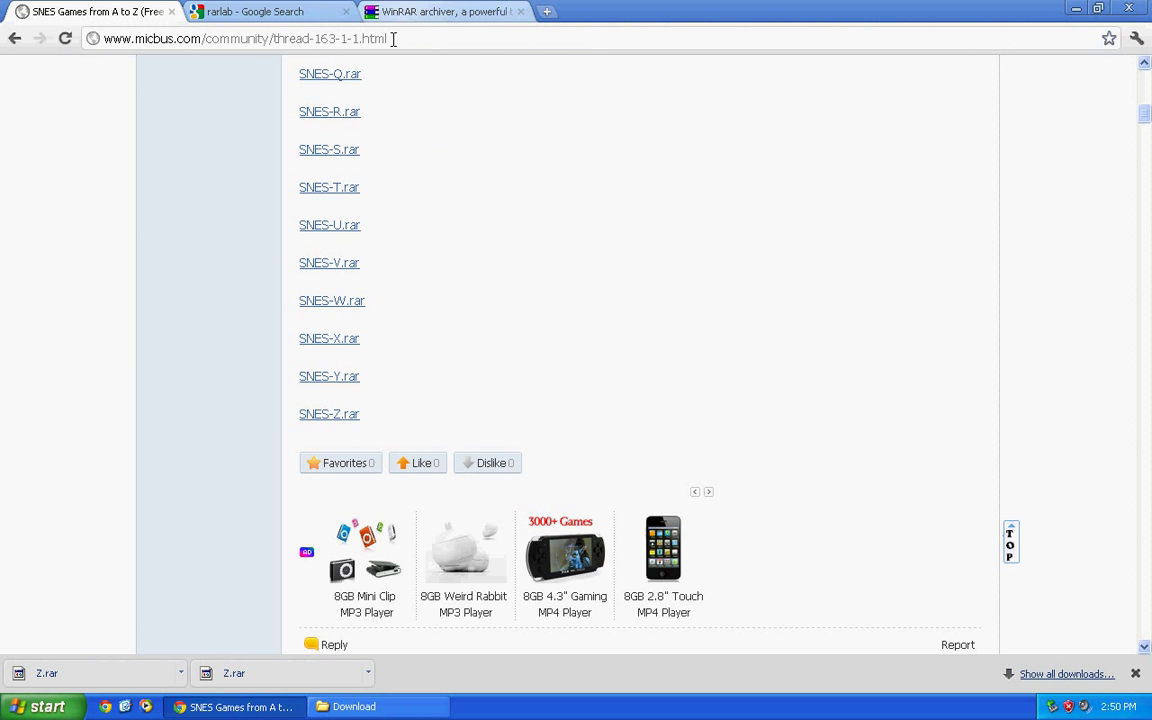
{"action": "left_click", "coordinate": [275, 17]}
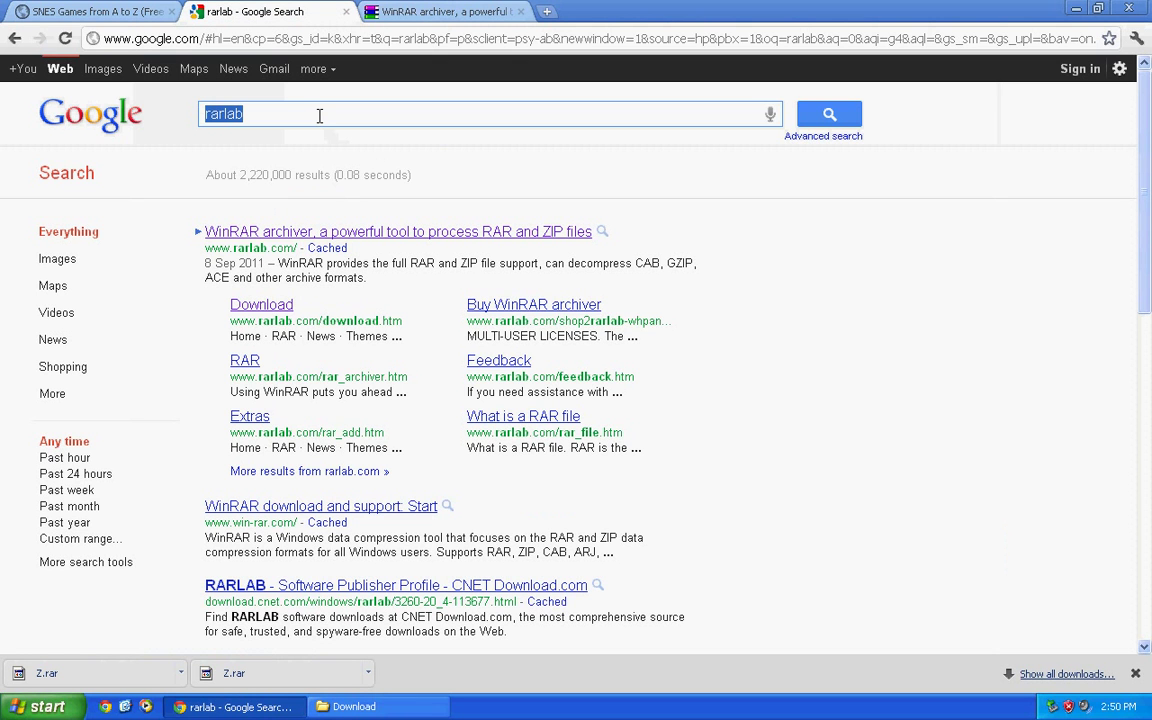
{"action": "left_click", "coordinate": [254, 113]}
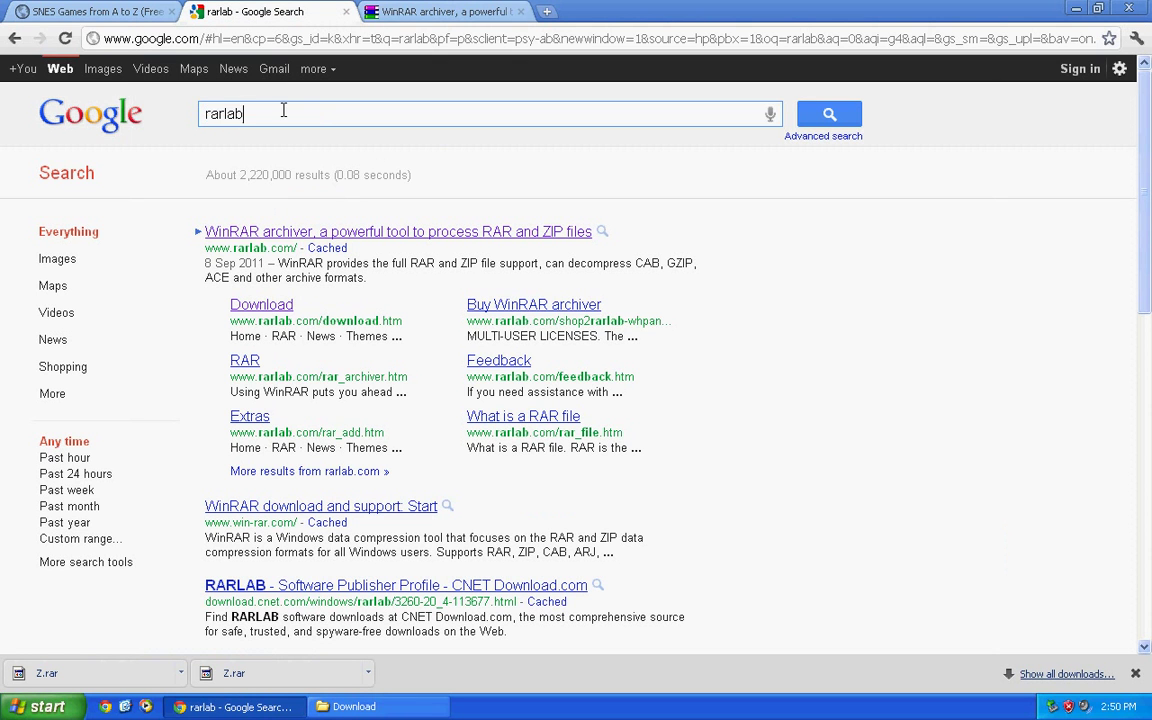
{"action": "left_click_drag", "start_coordinate": [283, 110], "coordinate": [191, 114]}
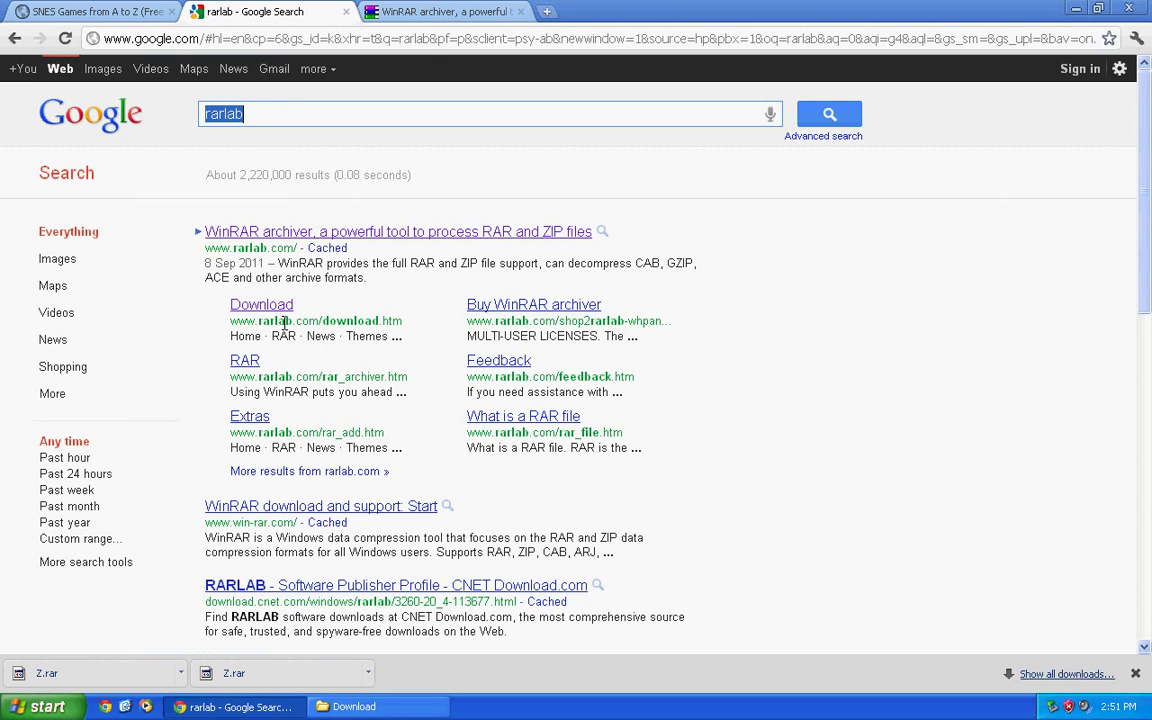
{"action": "left_click_drag", "start_coordinate": [206, 264], "coordinate": [378, 260]}
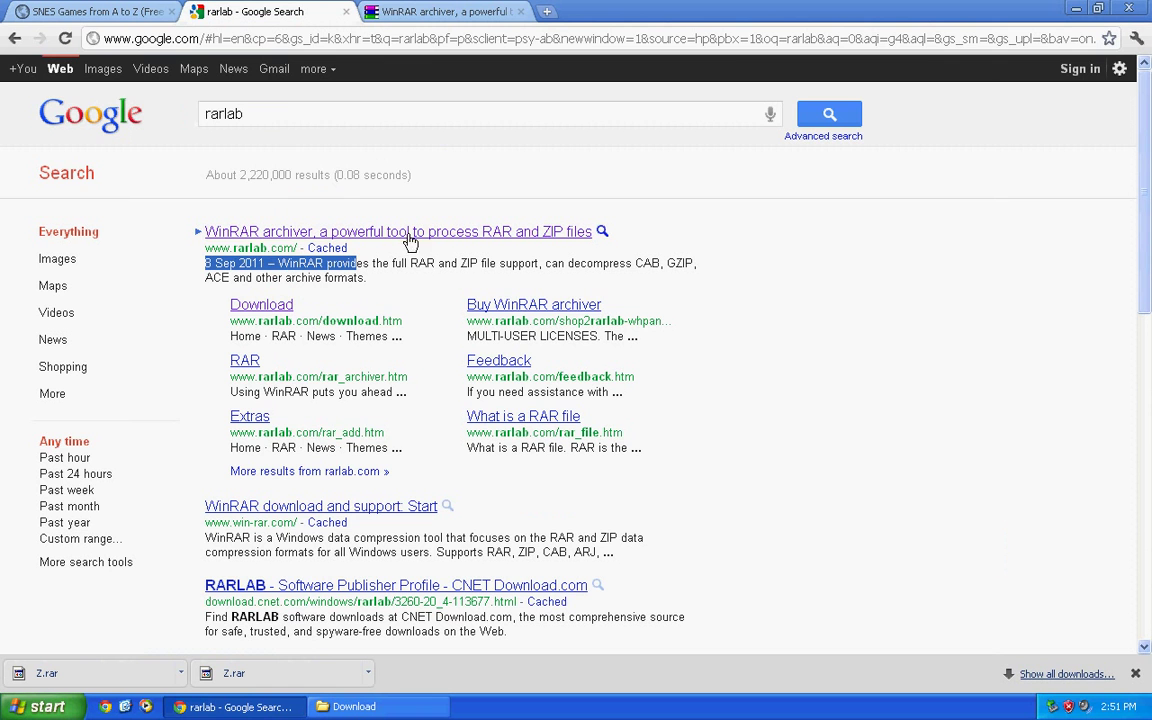
{"action": "left_click_drag", "start_coordinate": [594, 231], "coordinate": [356, 232]}
{"action": "left_click_drag", "start_coordinate": [478, 237], "coordinate": [205, 232]}
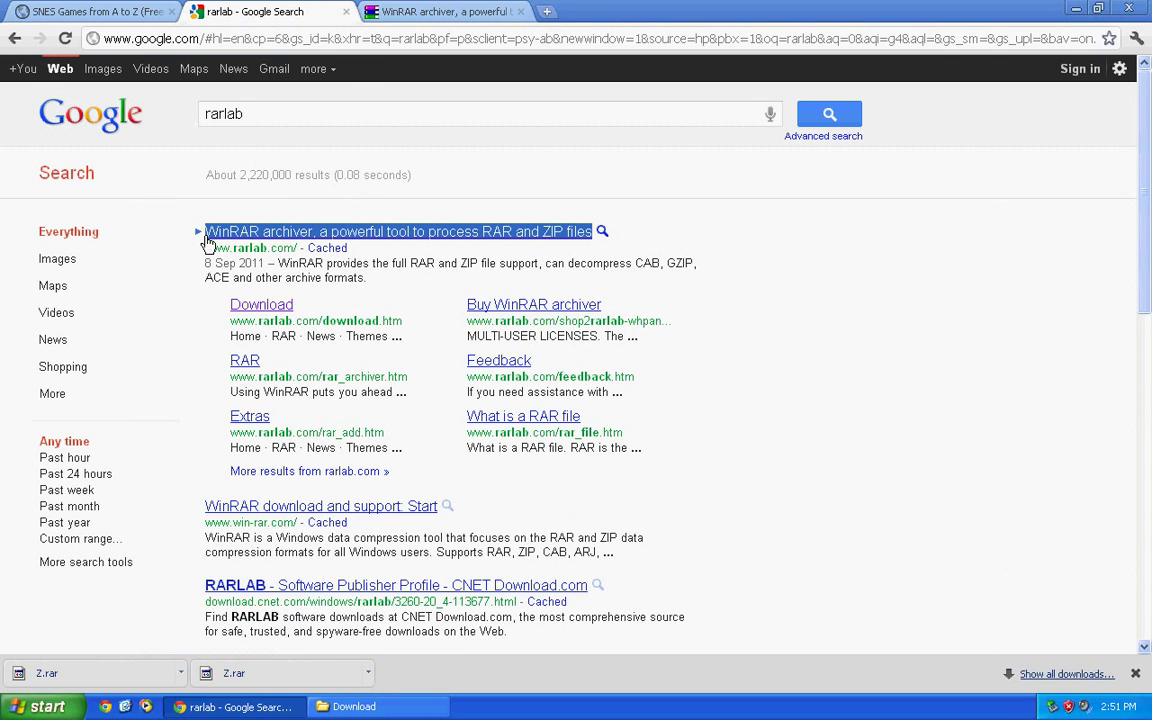
Step: Open the downloads page on the RARLAB site and try to download WinRAR x86 (32 bit) 4.01
{"action": "left_click", "coordinate": [437, 16]}
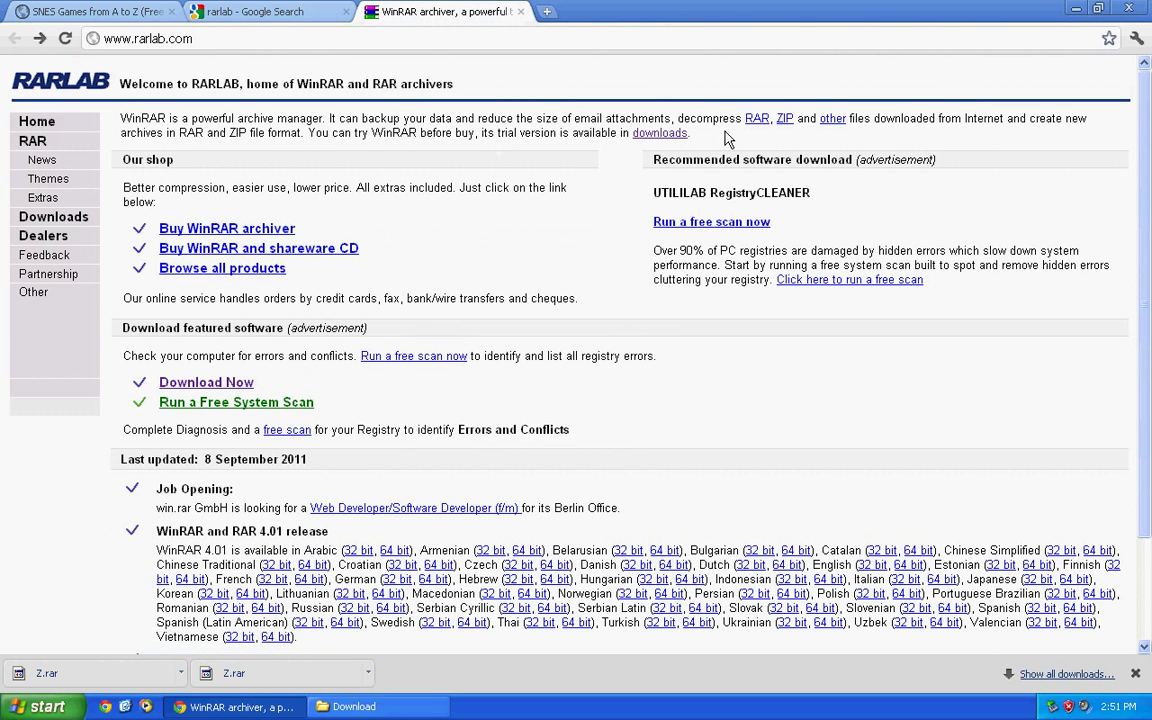
{"action": "left_click_drag", "start_coordinate": [691, 134], "coordinate": [636, 140]}
{"action": "left_click", "coordinate": [665, 135]}
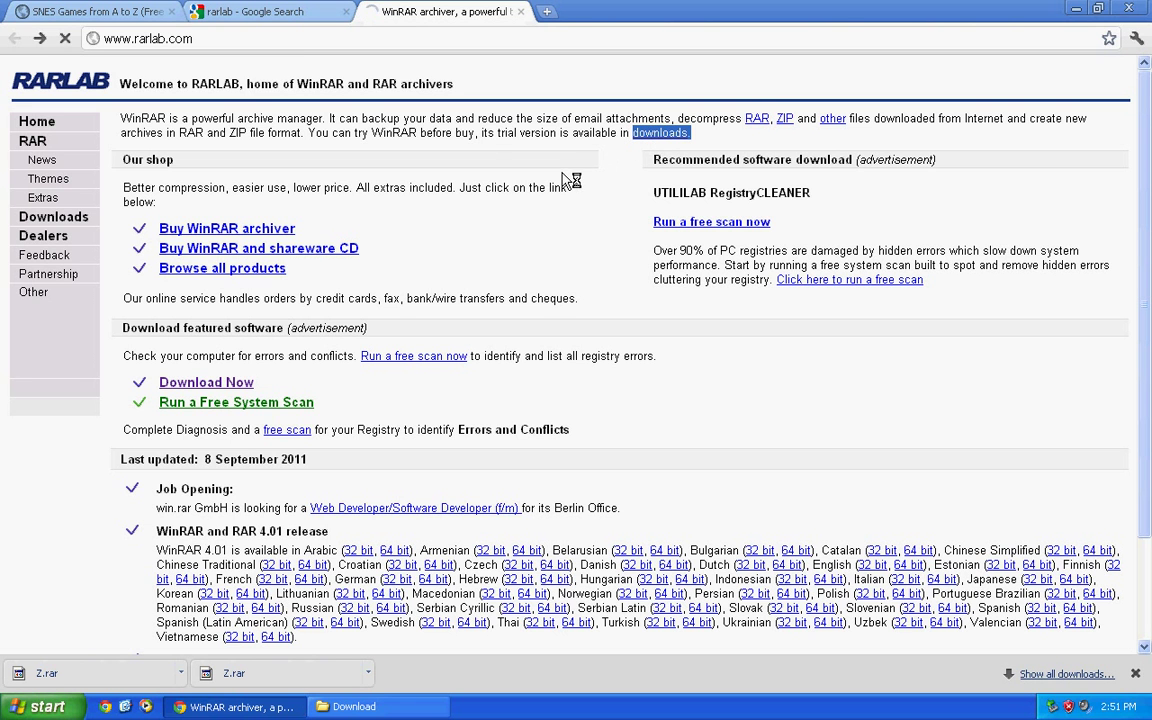
{"action": "left_click_drag", "start_coordinate": [260, 101], "coordinate": [128, 101]}
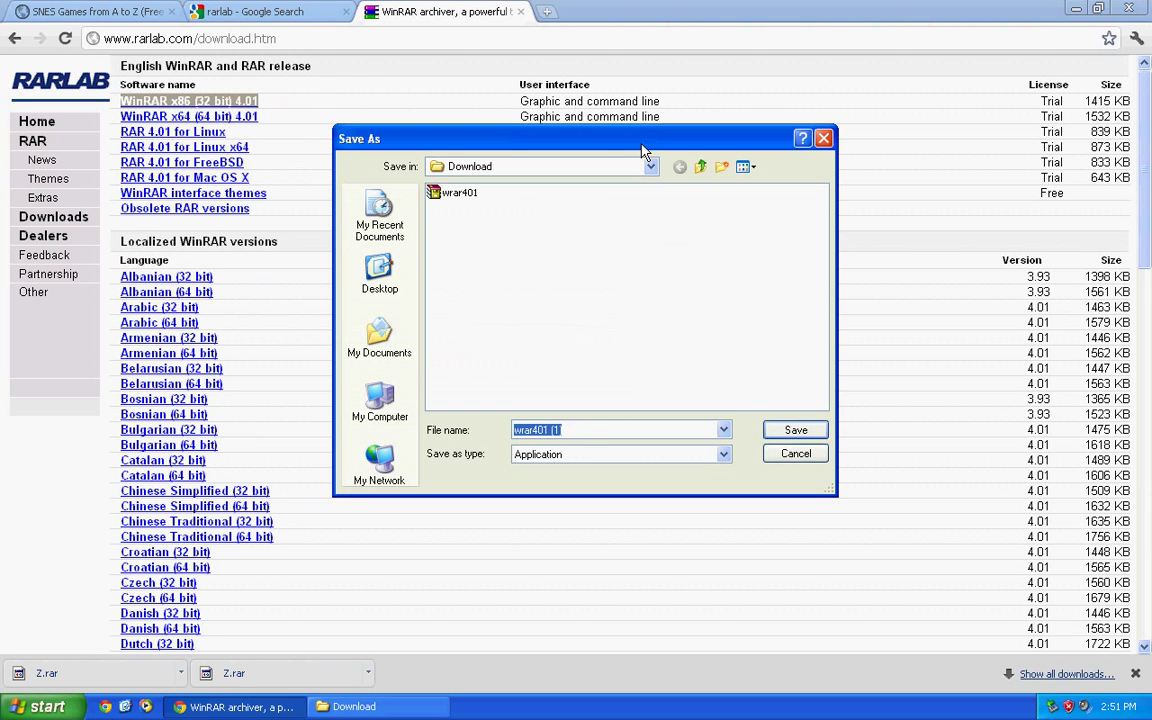
{"action": "left_click_drag", "start_coordinate": [580, 138], "coordinate": [597, 122]}
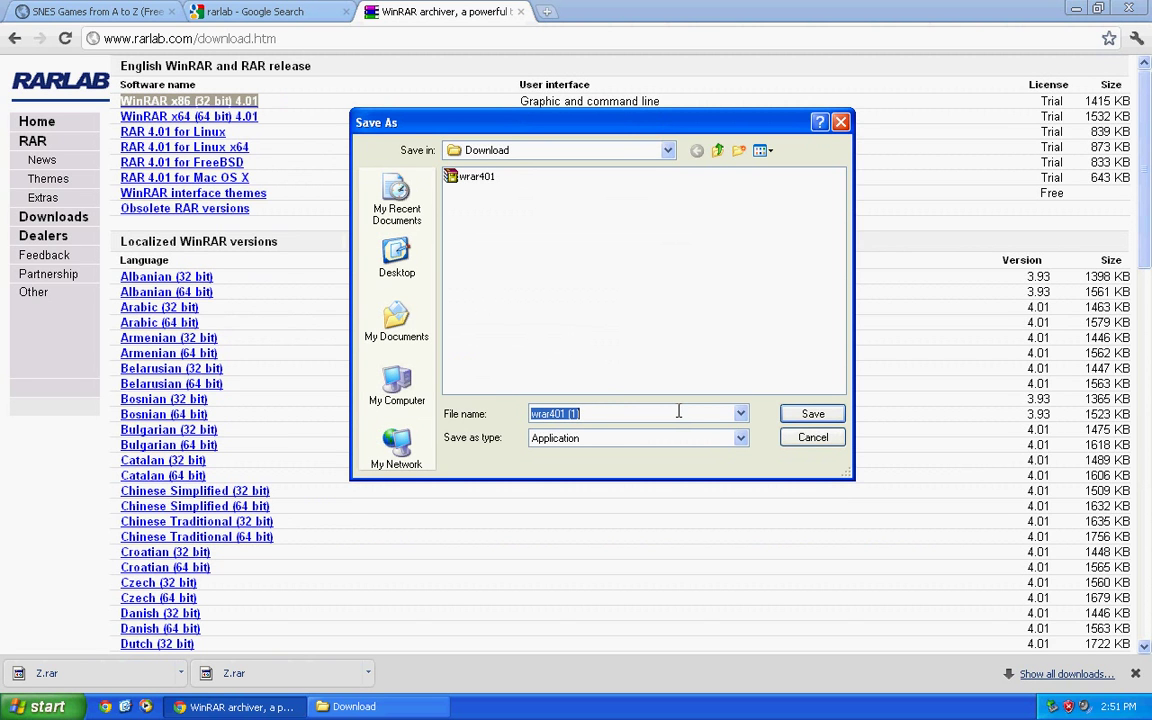
{"action": "left_click", "coordinate": [808, 438]}
Step: Switch to Windows Explorer, open C:\Download and launch the wrar401 installer
{"action": "left_click", "coordinate": [128, 705]}
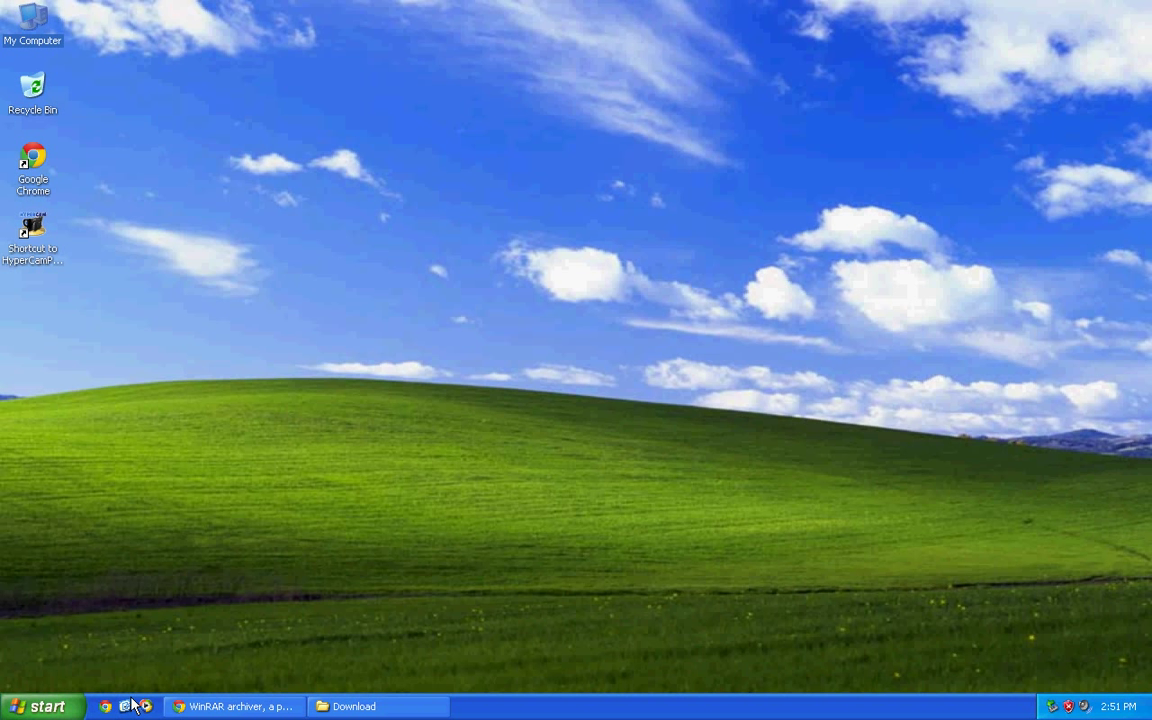
{"action": "double_click", "coordinate": [34, 36]}
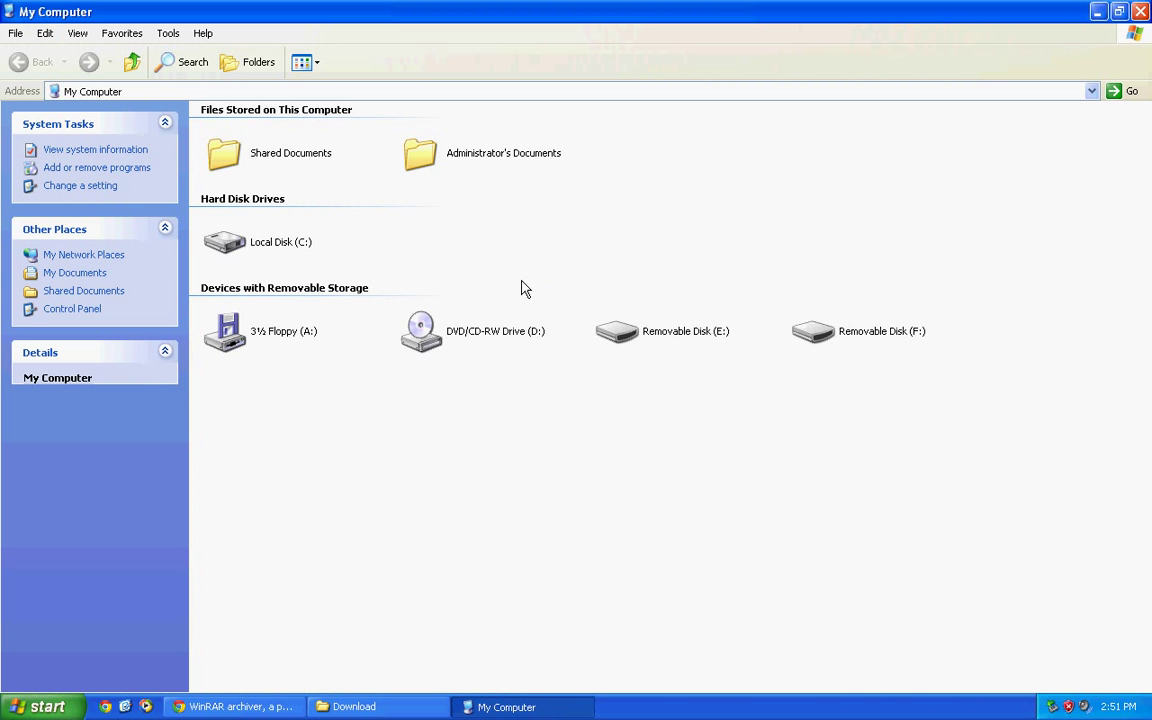
{"action": "double_click", "coordinate": [281, 250]}
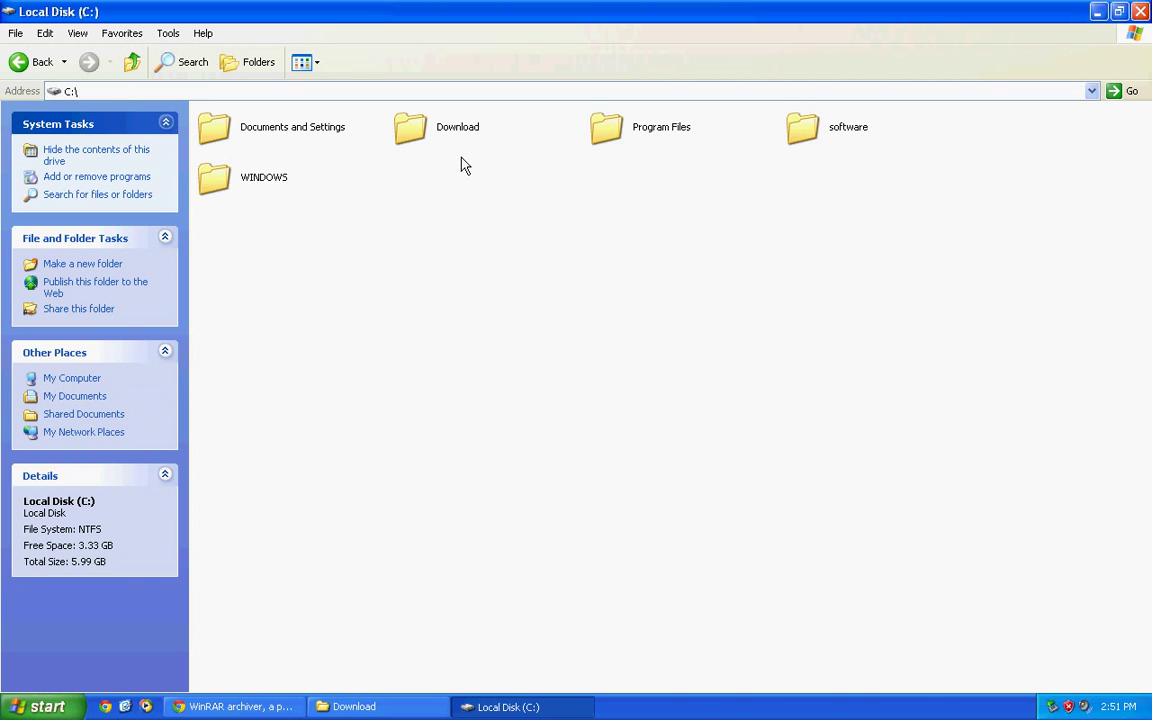
{"action": "double_click", "coordinate": [453, 140]}
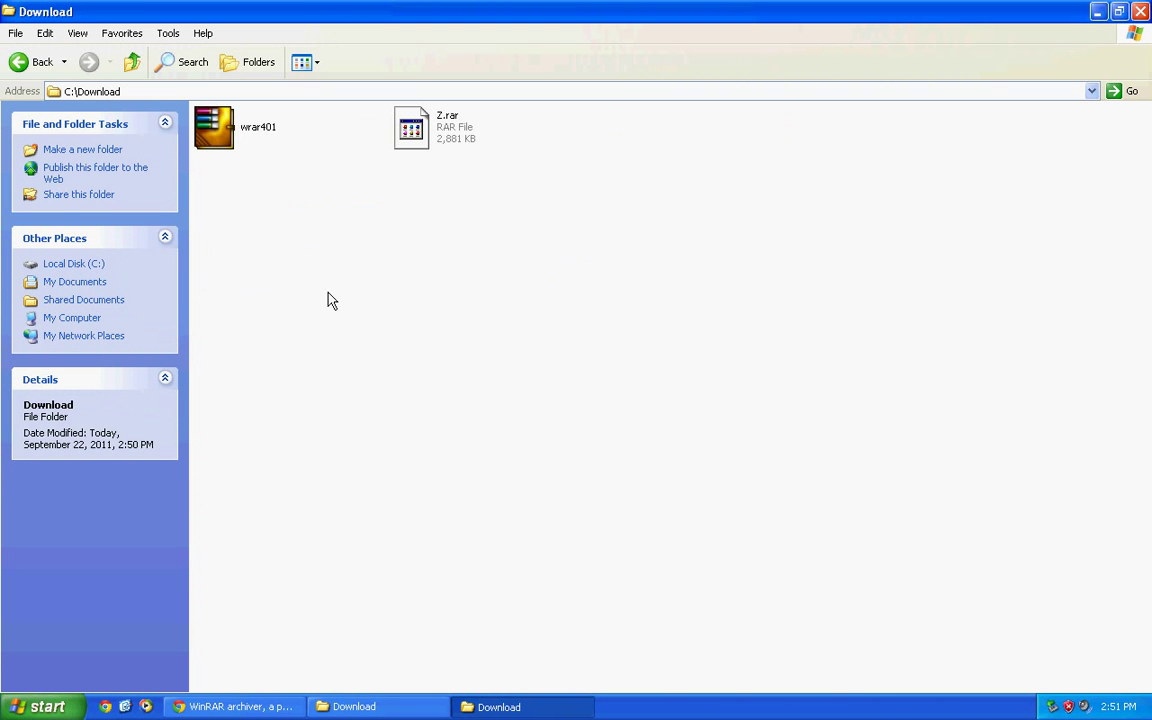
{"action": "double_click", "coordinate": [205, 125]}
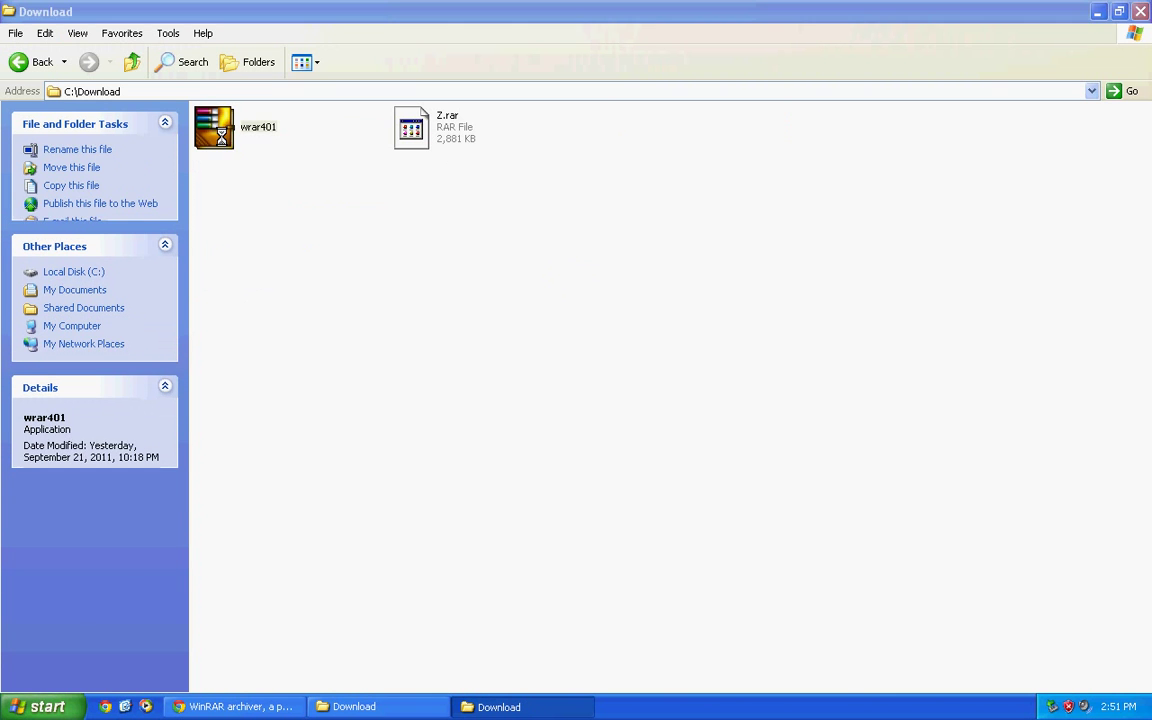
{"action": "left_click", "coordinate": [625, 372]}
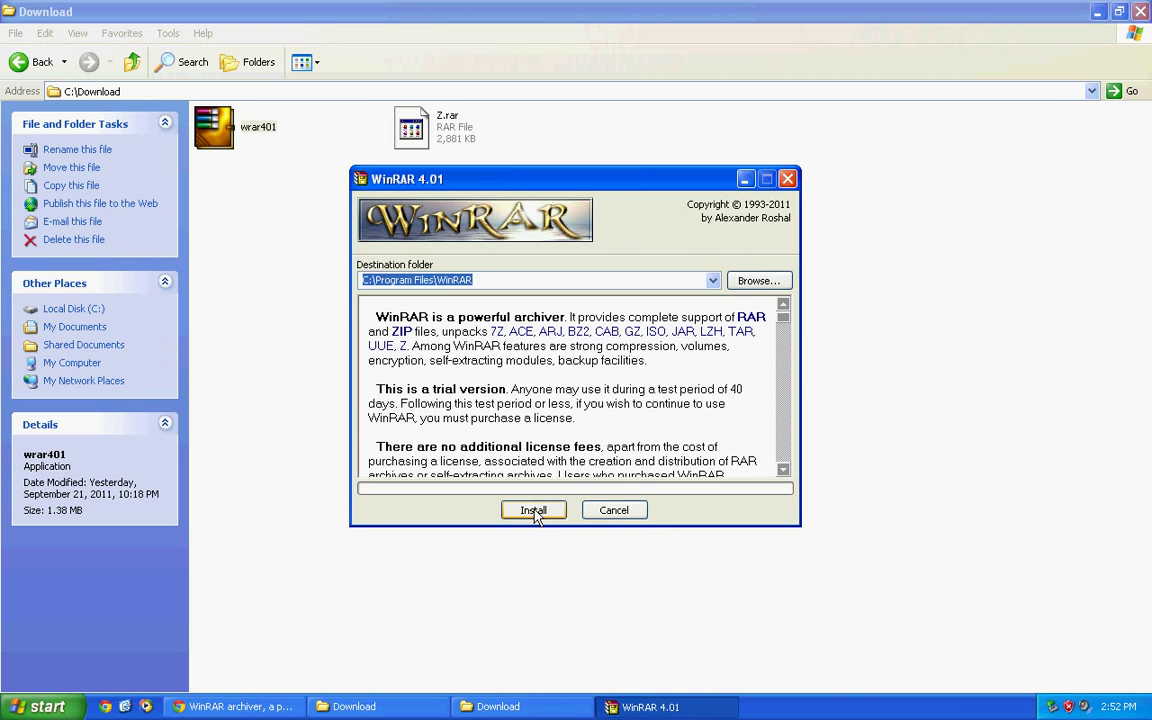
Step: Install WinRAR 4.01 into C:\Program Files\WinRAR with the default associations and shell integration, then close the WinRAR shortcuts folder
{"action": "left_click", "coordinate": [533, 510]}
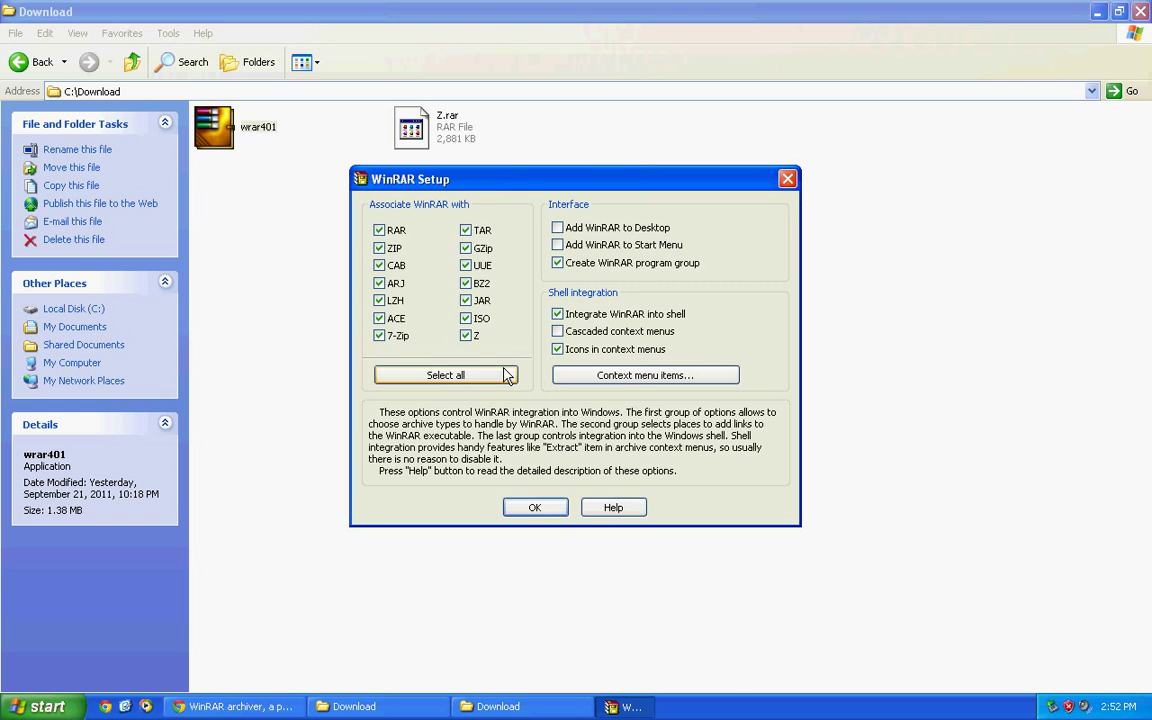
{"action": "left_click", "coordinate": [536, 507]}
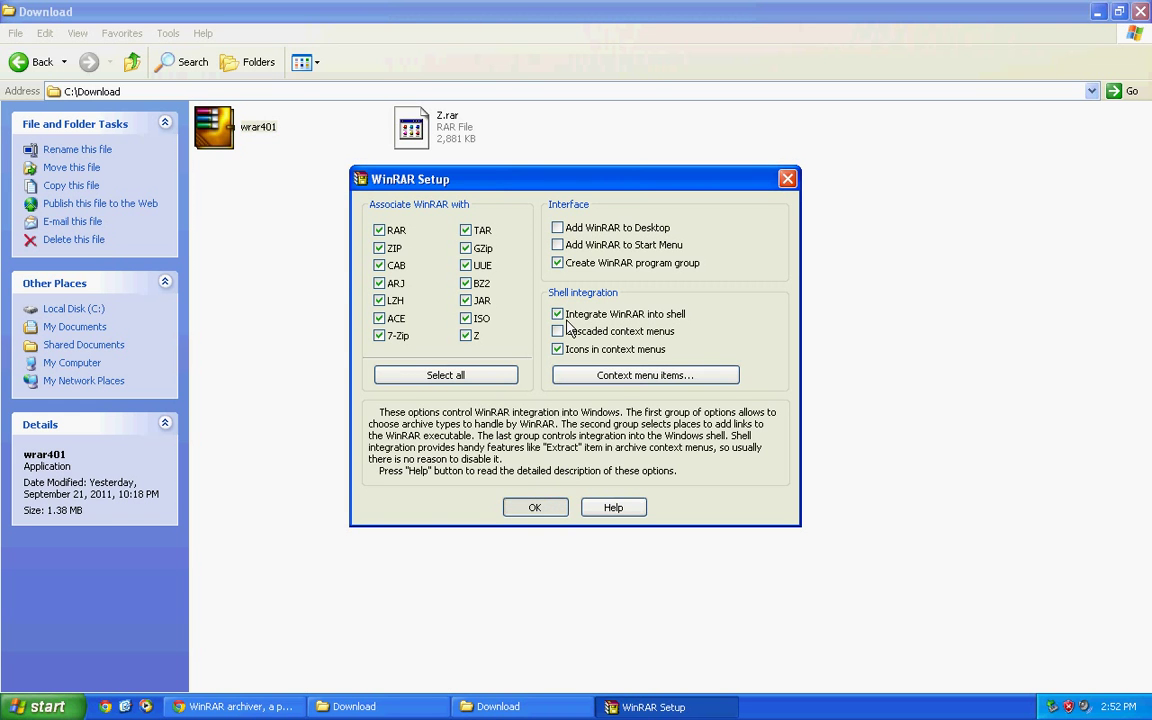
{"action": "left_click", "coordinate": [580, 510]}
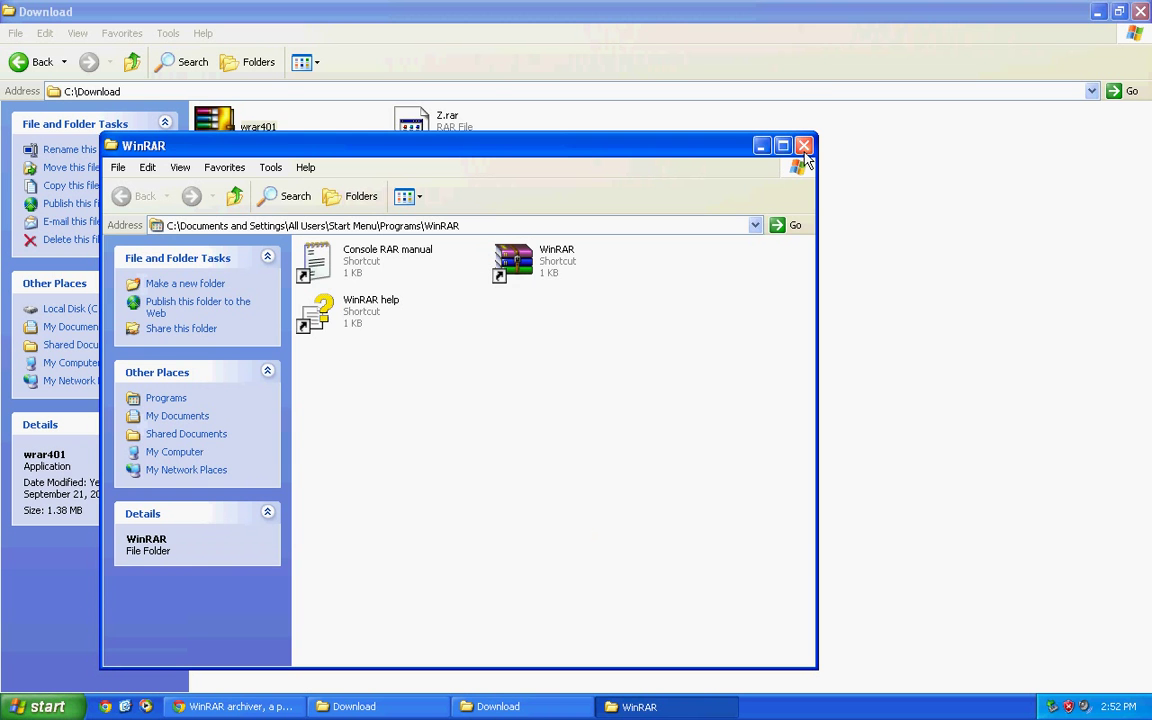
{"action": "left_click", "coordinate": [803, 145]}
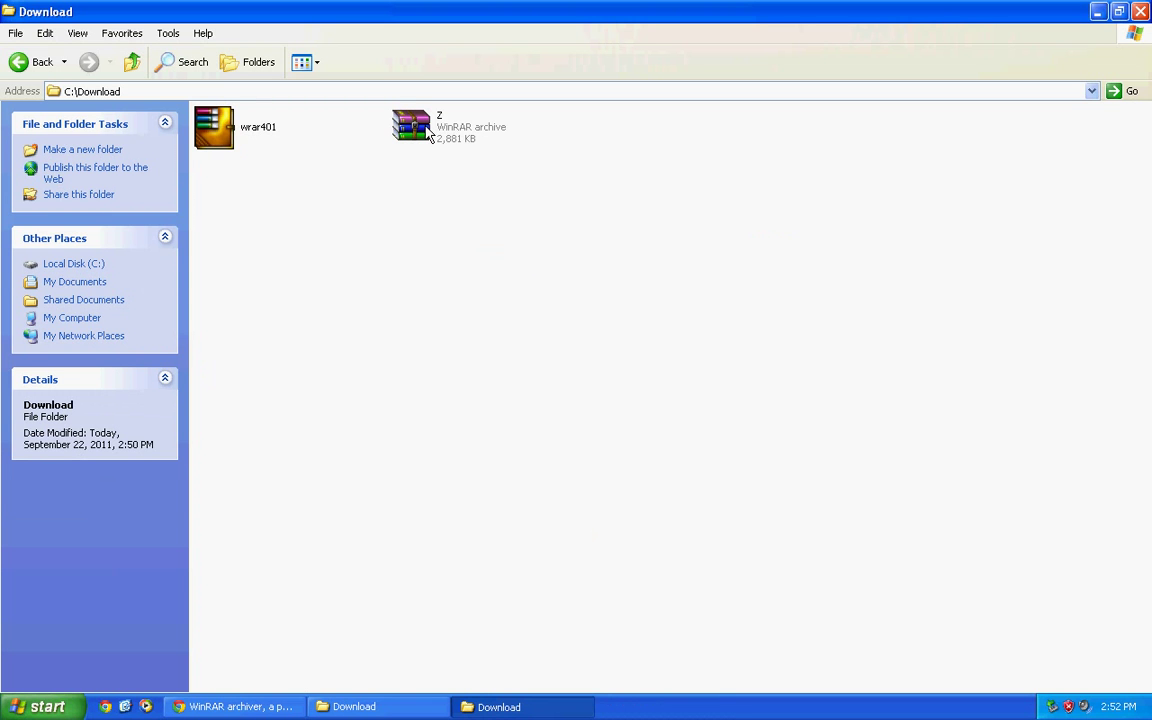
Step: Open the Z archive in WinRAR, examine the contents of its Z folder, and close the archive
{"action": "double_click", "coordinate": [424, 128]}
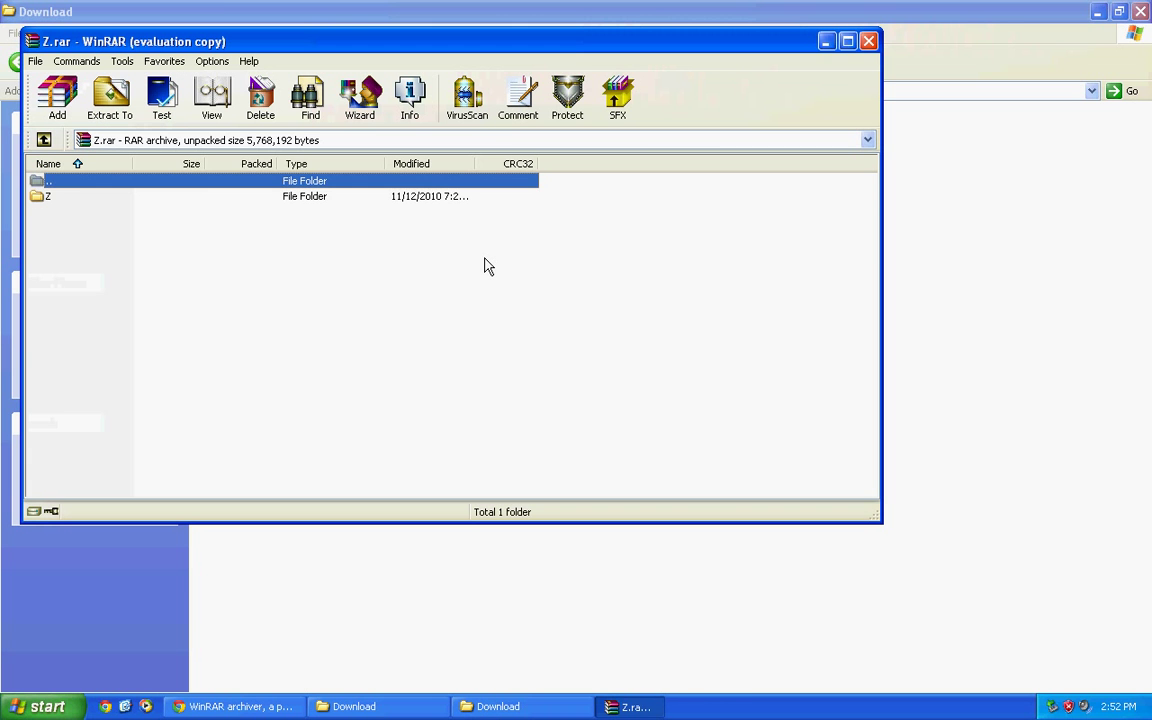
{"action": "left_click_drag", "start_coordinate": [538, 41], "coordinate": [576, 49]}
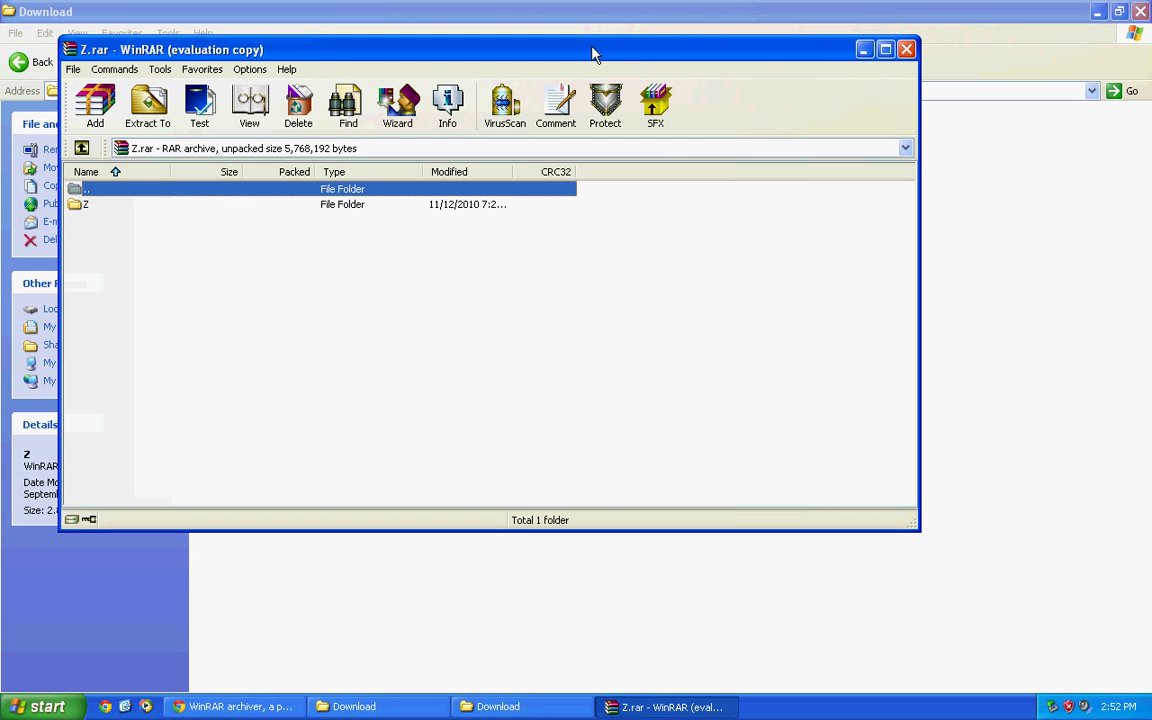
{"action": "left_click", "coordinate": [176, 202]}
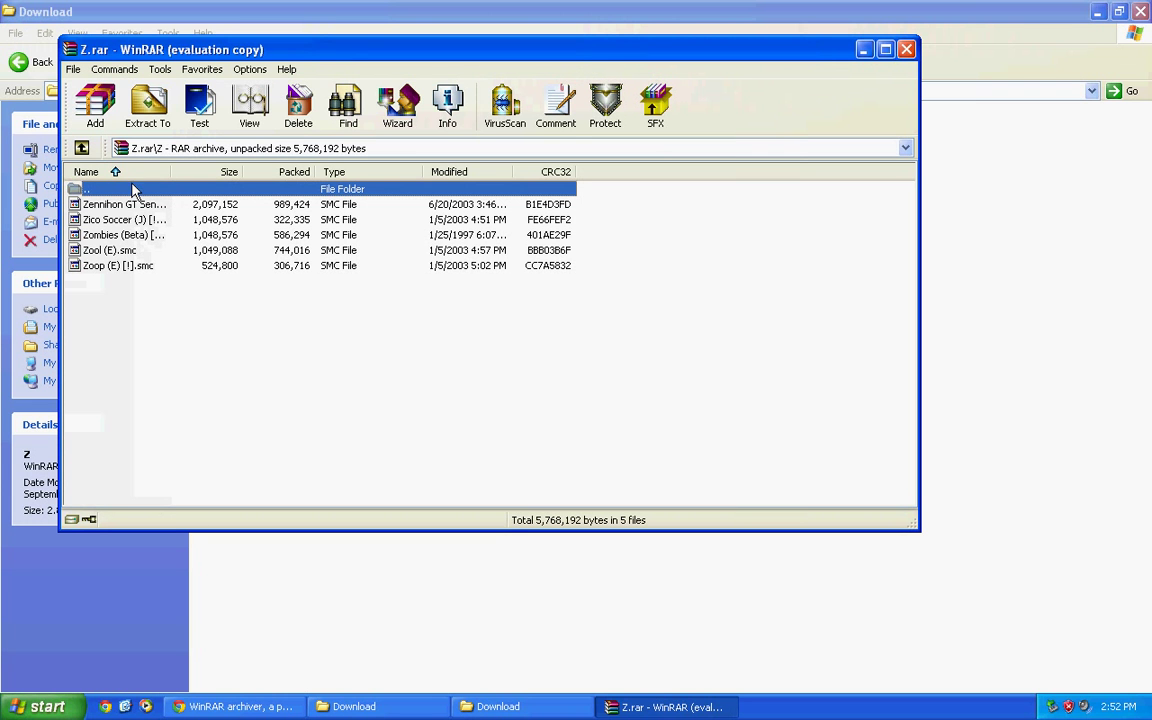
{"action": "left_click", "coordinate": [909, 49]}
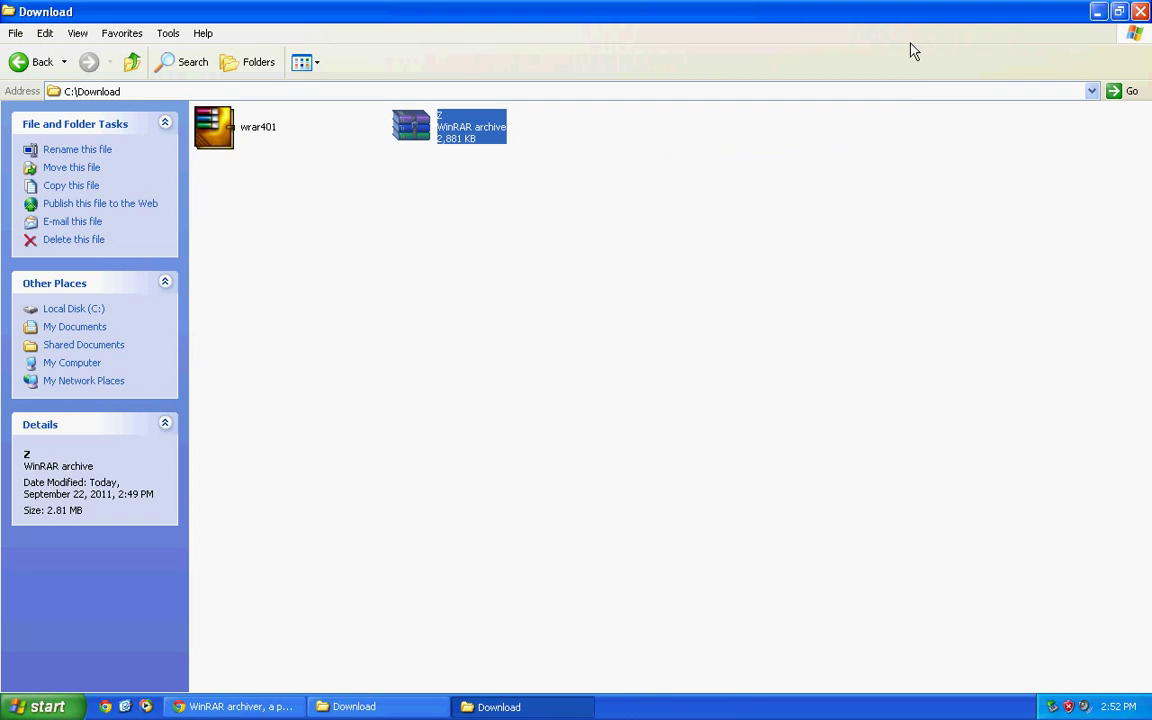
Step: Extract the Z archive in C:\Download into its own Z\ subfolder
{"action": "left_click", "coordinate": [496, 200]}
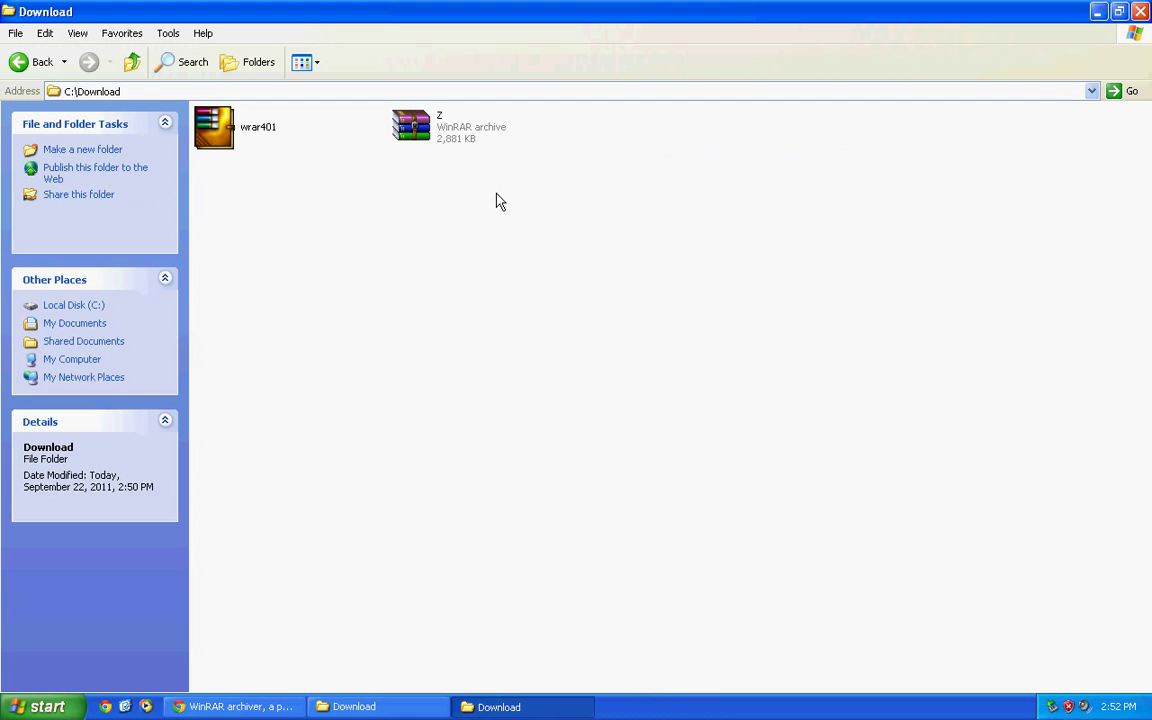
{"action": "right_click", "coordinate": [440, 130]}
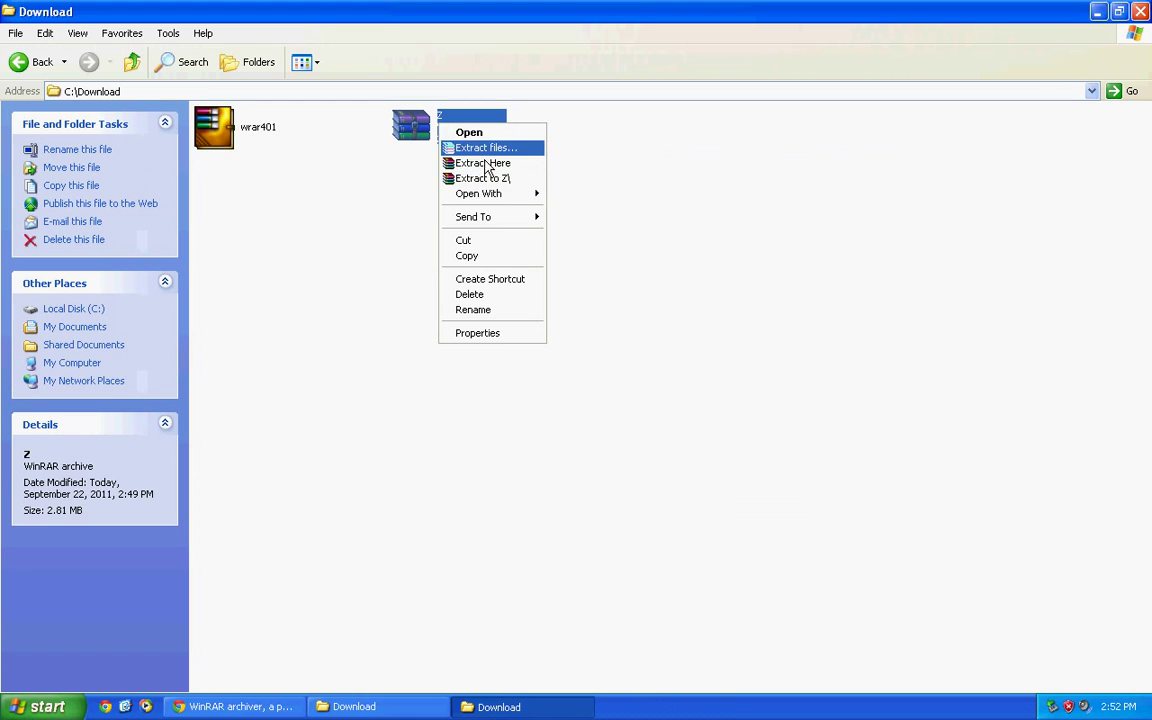
{"action": "right_click", "coordinate": [418, 121]}
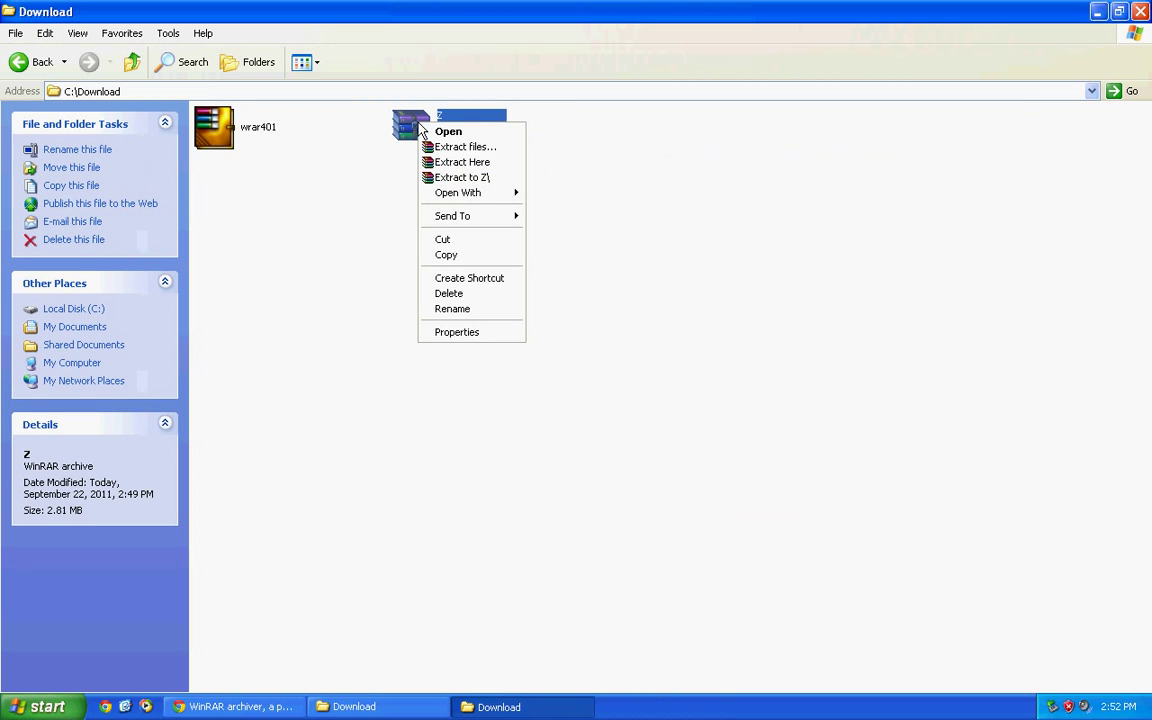
{"action": "left_click", "coordinate": [475, 181]}
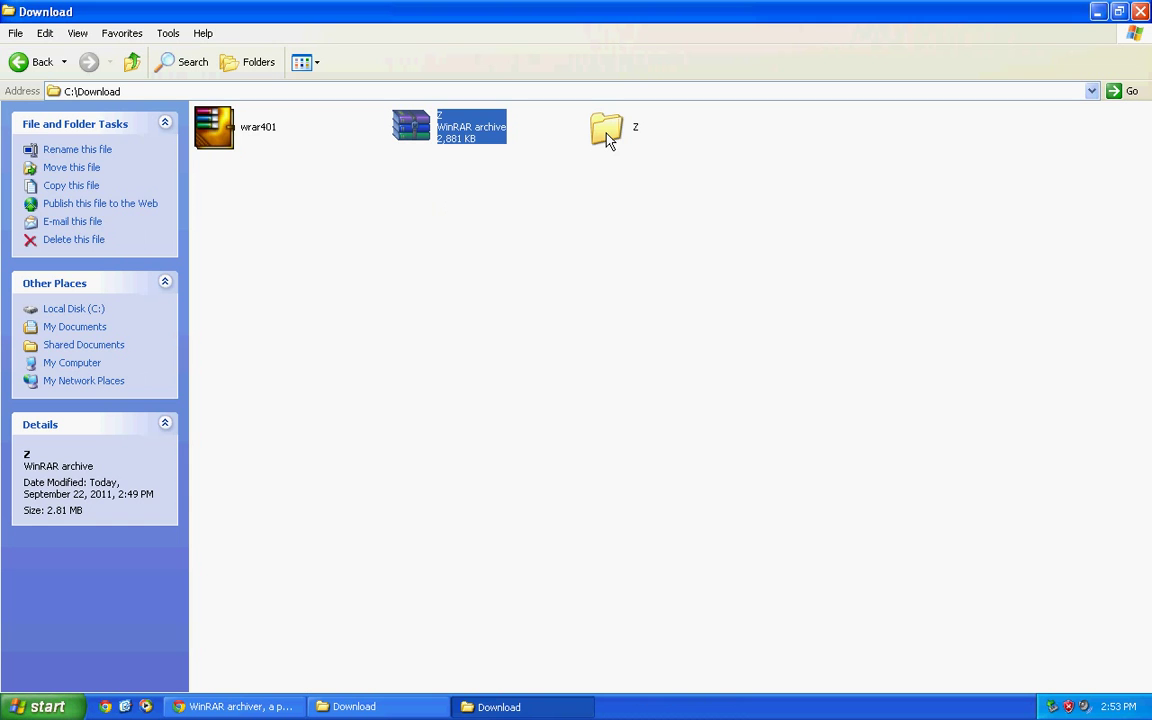
{"action": "left_click", "coordinate": [480, 216]}
Step: Open the extracted Z folder and its nested Z folder to display the SMC game files
{"action": "double_click", "coordinate": [607, 133]}
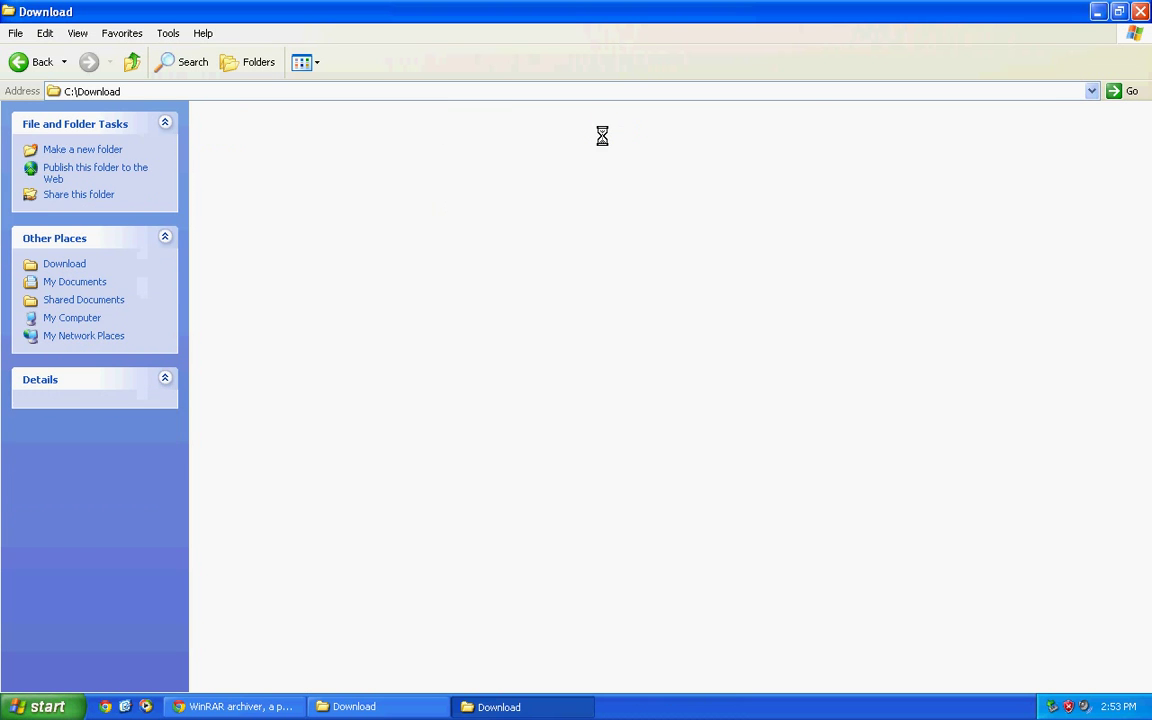
{"action": "double_click", "coordinate": [229, 134]}
{"action": "left_click_drag", "start_coordinate": [192, 165], "coordinate": [859, 237]}
{"action": "left_click_drag", "start_coordinate": [987, 231], "coordinate": [205, 140]}
{"action": "left_click", "coordinate": [509, 373]}
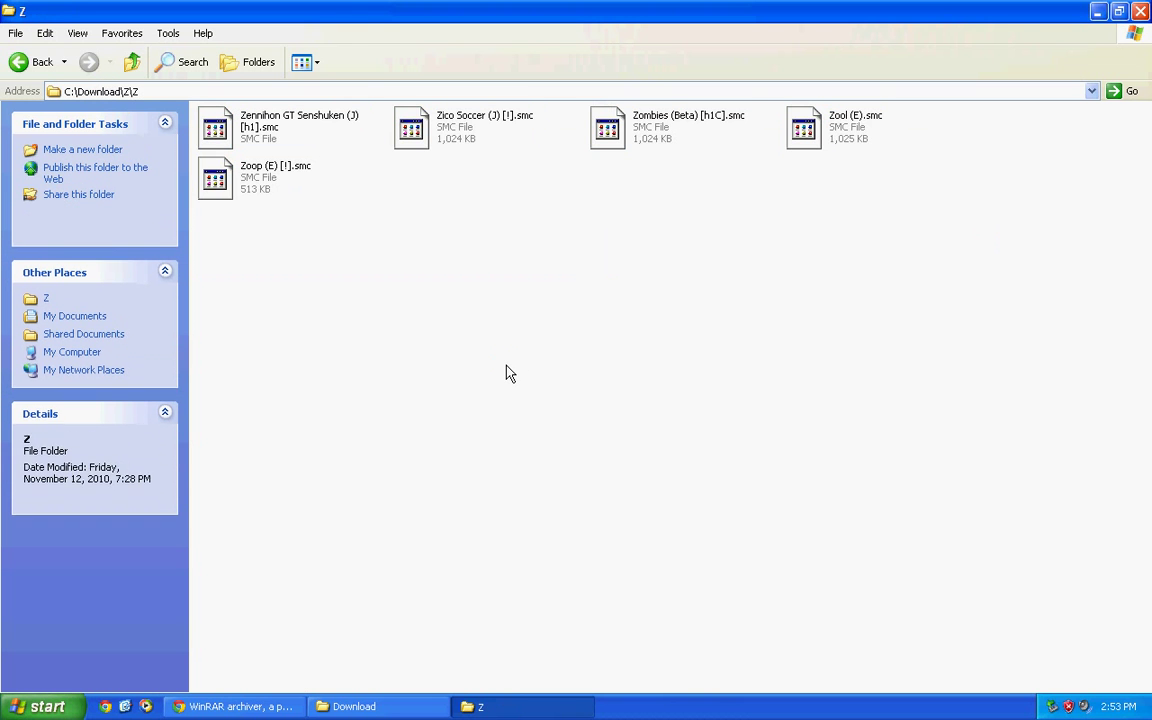
Step: Minimize the Z folder window and open My Computer to locate removable disks E: and F:
{"action": "left_click", "coordinate": [1099, 14]}
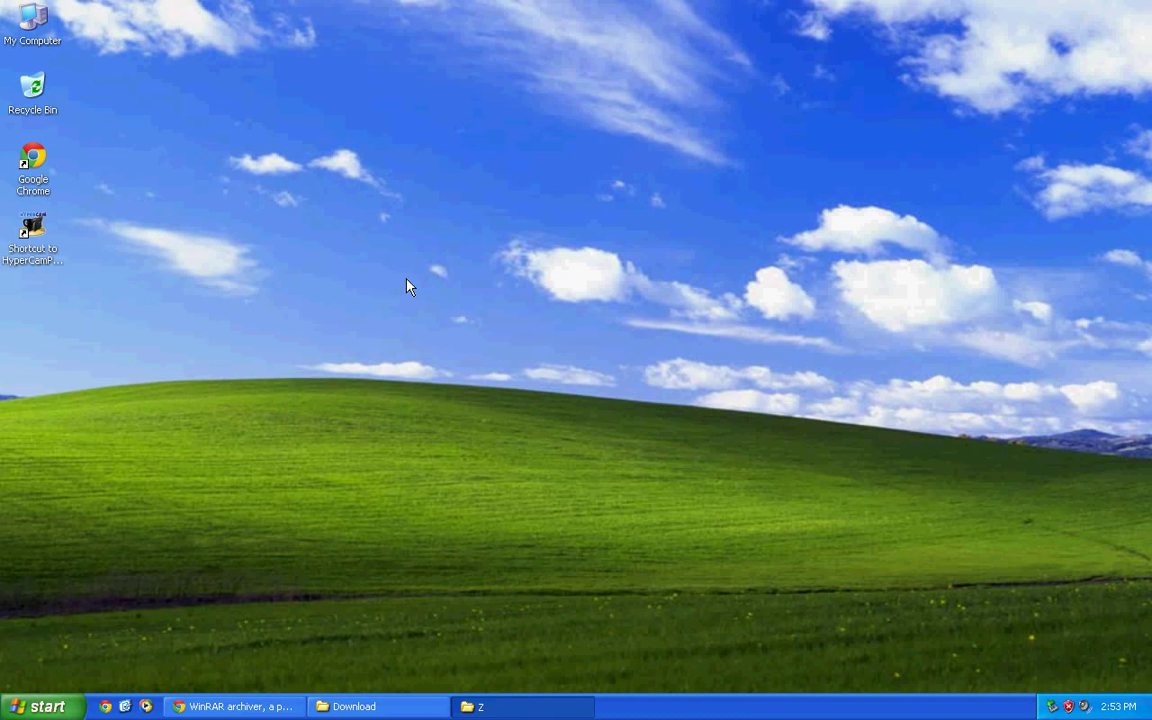
{"action": "double_click", "coordinate": [32, 18]}
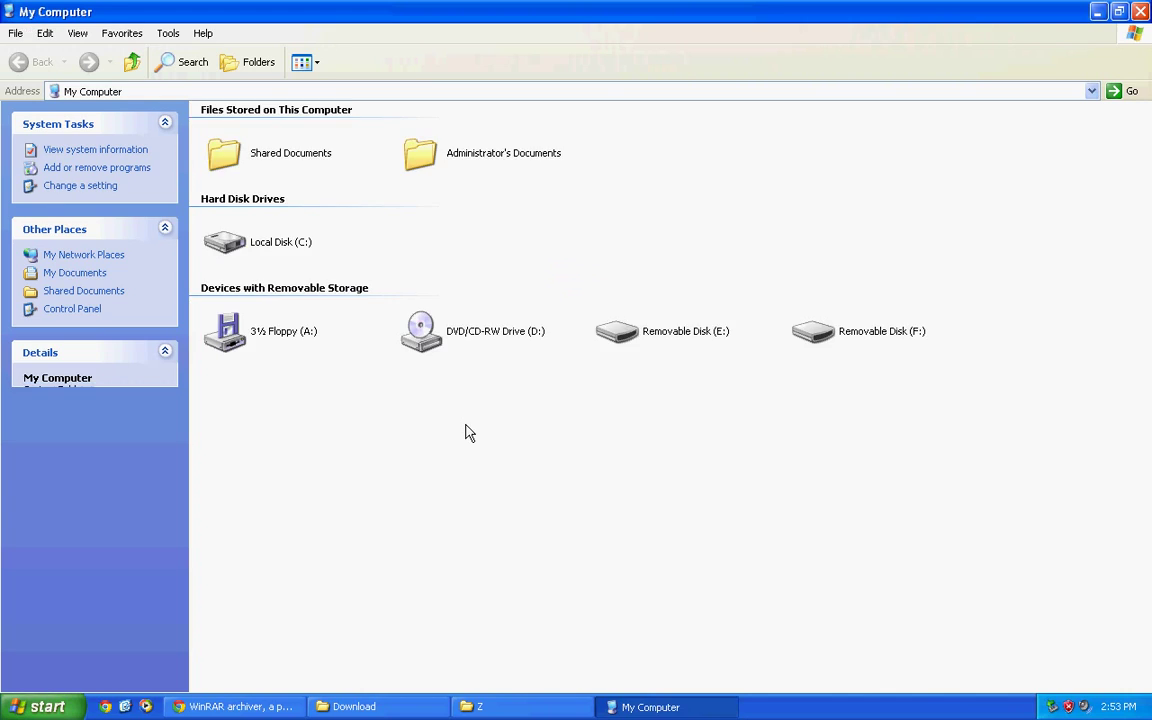
{"action": "left_click_drag", "start_coordinate": [1038, 310], "coordinate": [576, 400]}
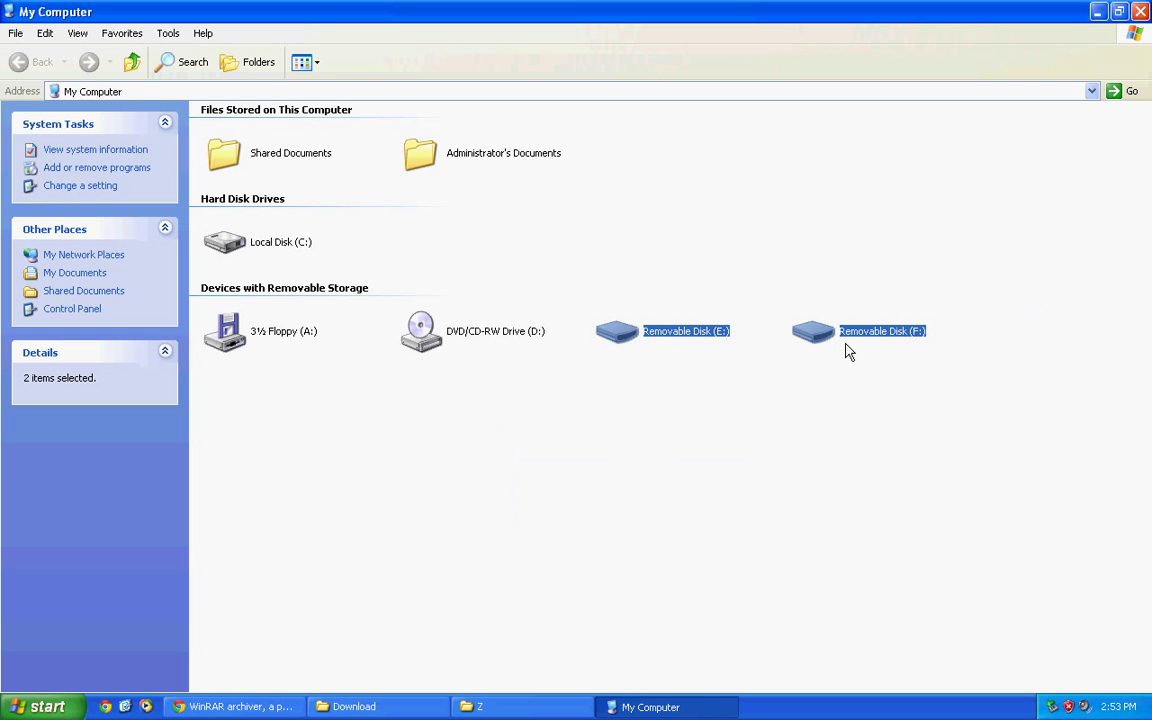
{"action": "left_click", "coordinate": [697, 342]}
{"action": "left_click_drag", "start_coordinate": [997, 317], "coordinate": [625, 410]}
{"action": "left_click", "coordinate": [820, 420]}
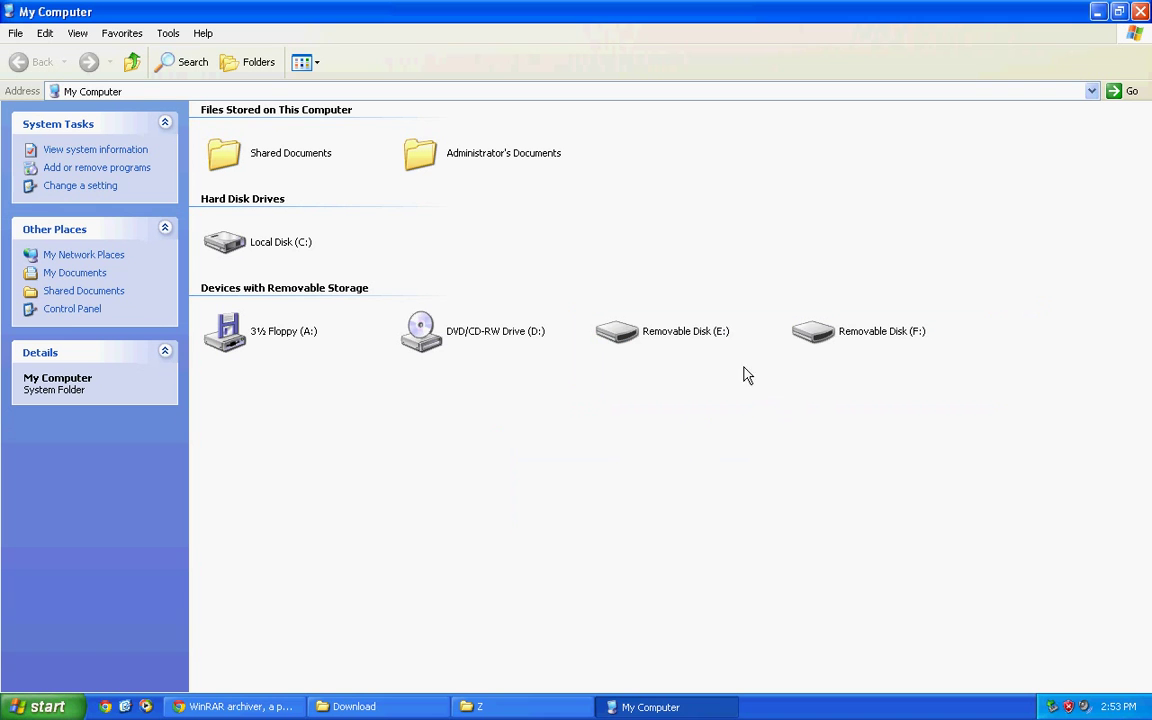
Step: Check Removable Disk (E:), return to My Computer, try to open Removable Disk (F:), and dismiss the disk prompt
{"action": "double_click", "coordinate": [668, 337]}
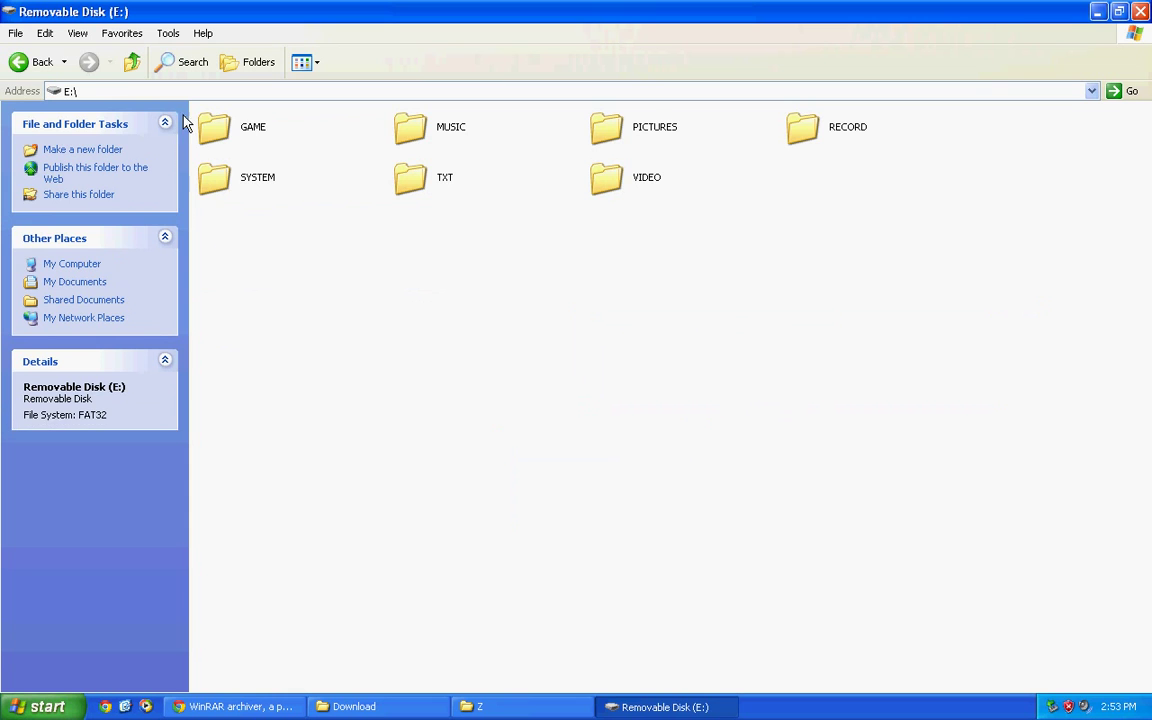
{"action": "left_click", "coordinate": [127, 65]}
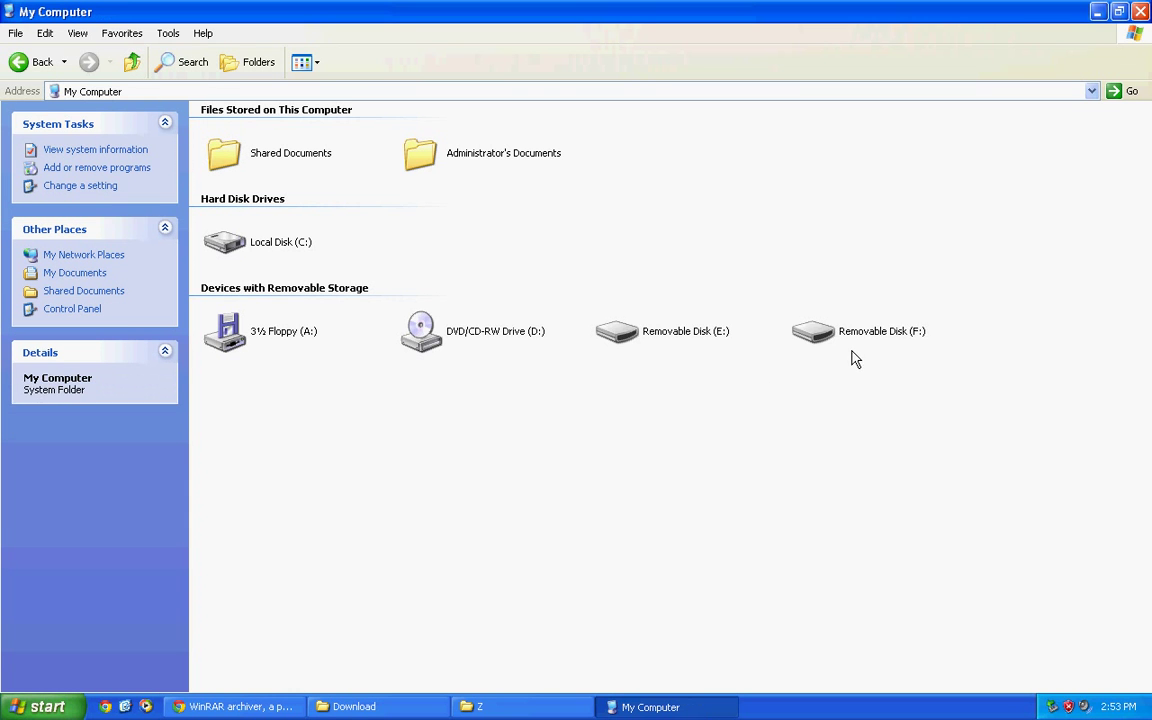
{"action": "double_click", "coordinate": [875, 335]}
{"action": "left_click_drag", "start_coordinate": [597, 303], "coordinate": [680, 363]}
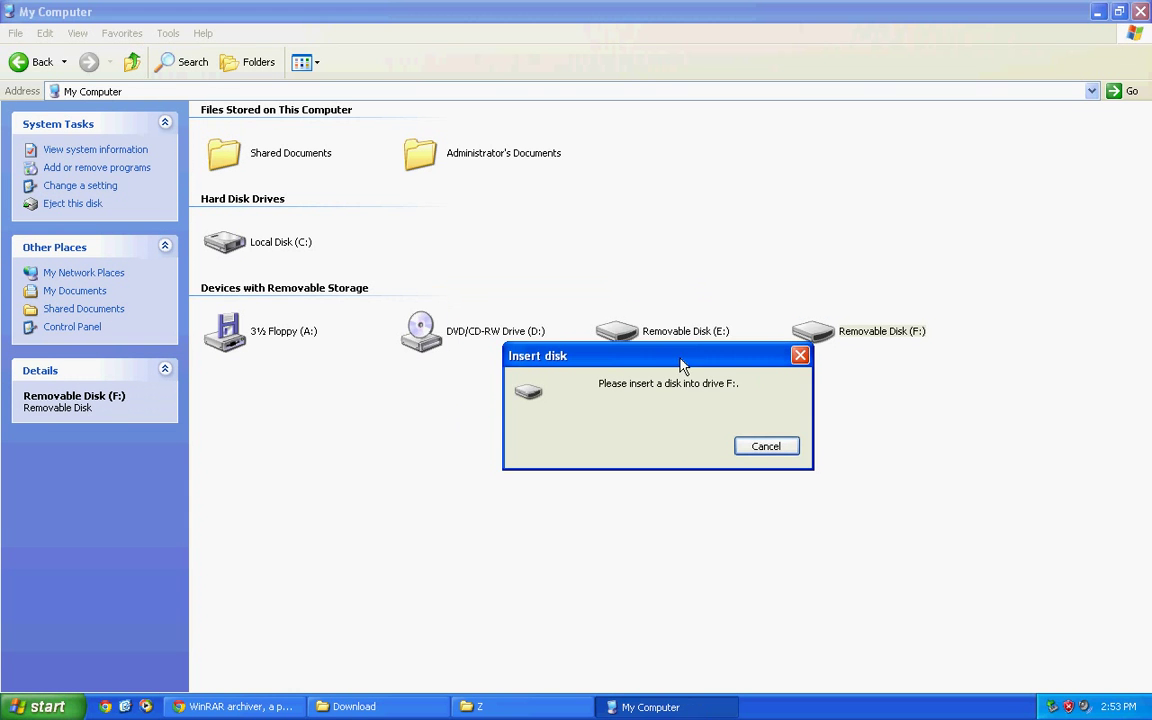
{"action": "left_click", "coordinate": [764, 447]}
Step: Open Removable Disk (E:) and go into its GAME folder
{"action": "double_click", "coordinate": [648, 328]}
{"action": "mouse_move", "coordinate": [390, 314]}
{"action": "left_mouse_down"}
{"action": "mouse_move", "coordinate": [497, 400]}
{"action": "mouse_move", "coordinate": [393, 309]}
{"action": "left_mouse_up"}
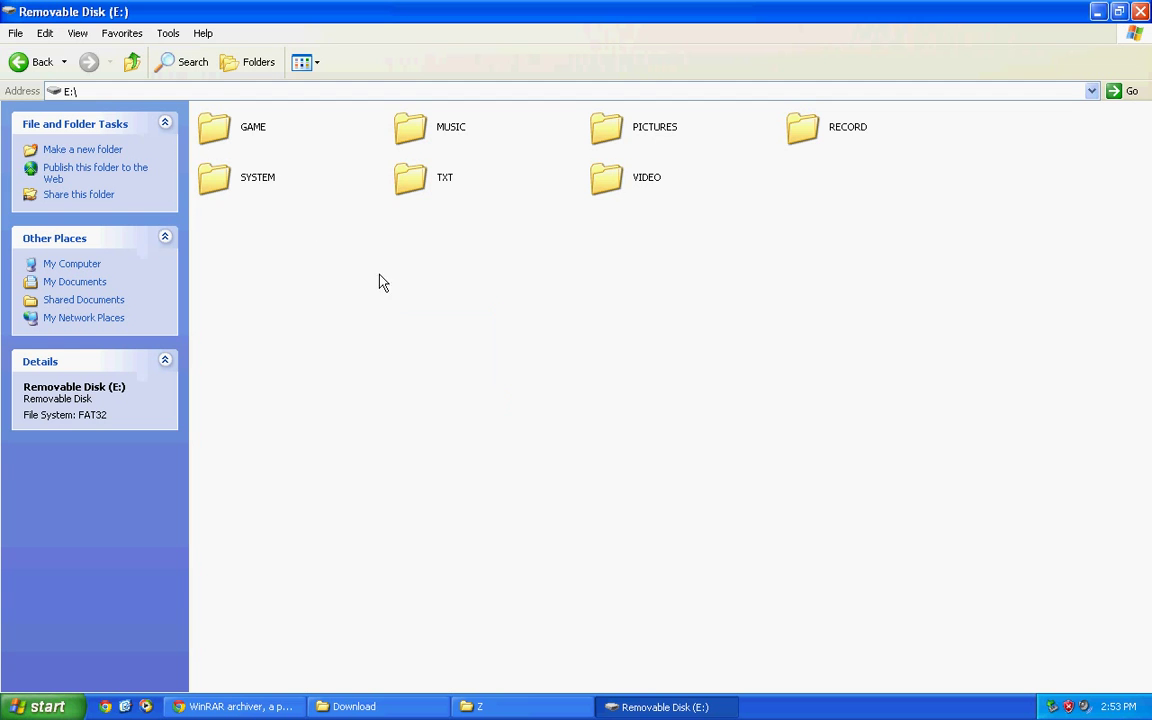
{"action": "left_click_drag", "start_coordinate": [407, 355], "coordinate": [280, 275]}
{"action": "left_click_drag", "start_coordinate": [880, 228], "coordinate": [368, 255]}
{"action": "double_click", "coordinate": [244, 136]}
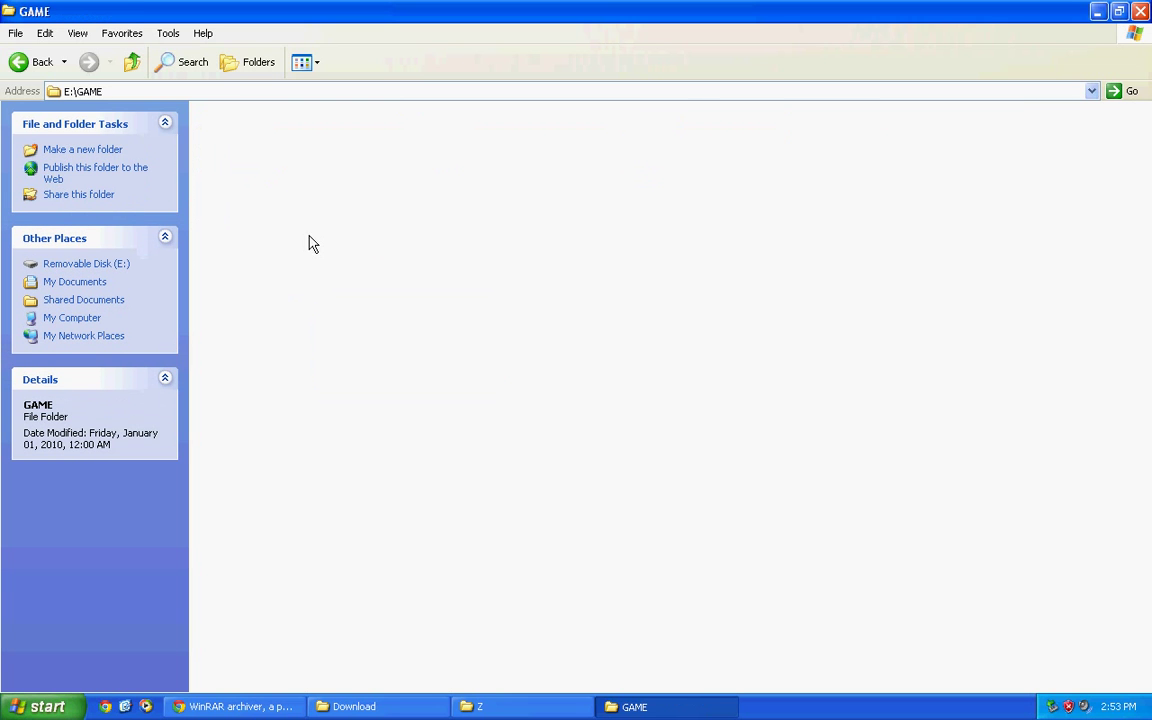
{"action": "left_click", "coordinate": [630, 478]}
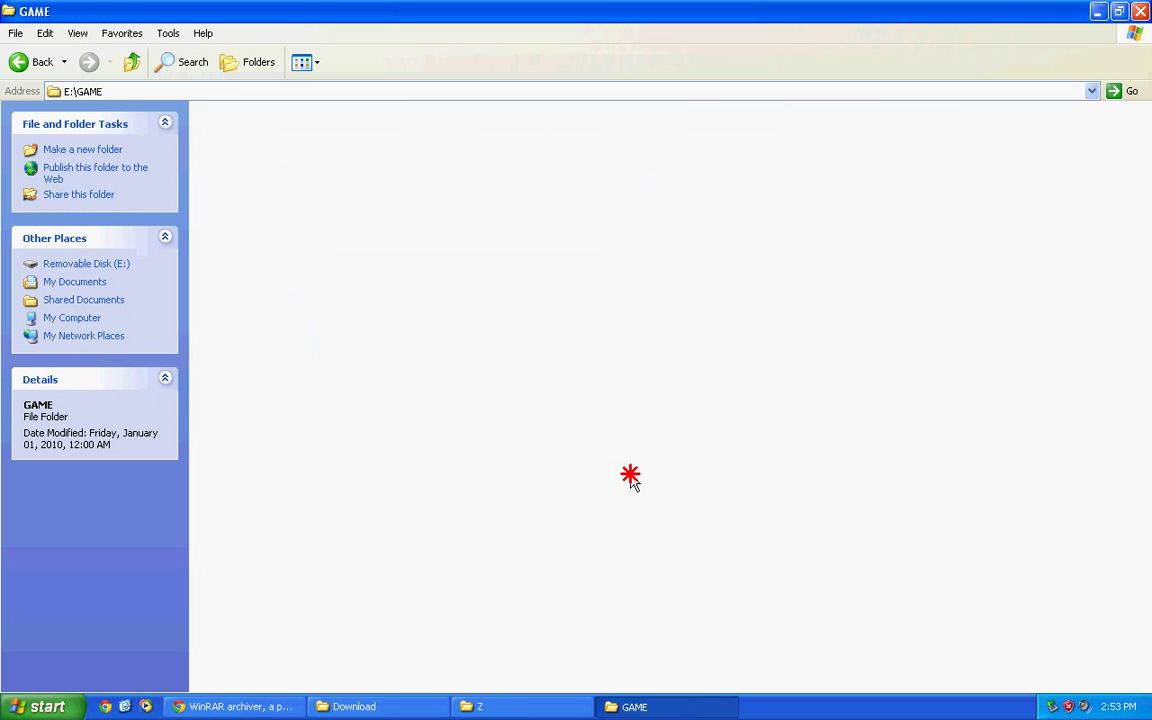
Step: Switch to the C:\Download\Z\Z folder and copy all of its SMC game files
{"action": "left_click", "coordinate": [548, 707]}
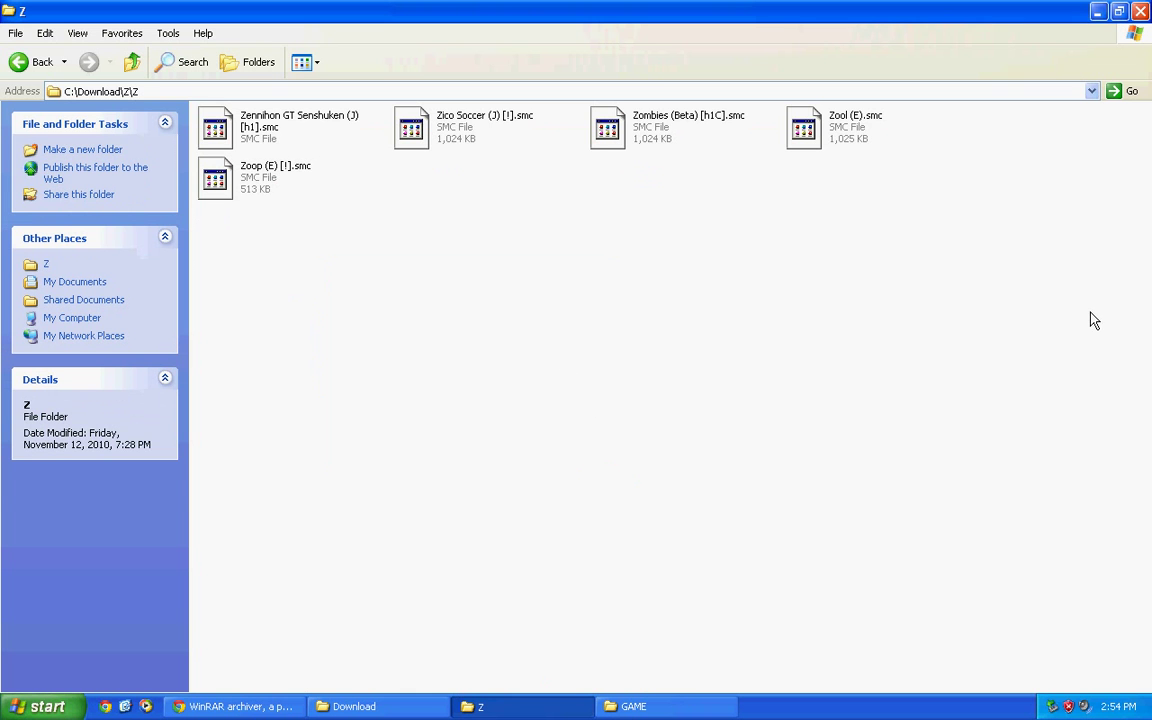
{"action": "left_click_drag", "start_coordinate": [1049, 308], "coordinate": [285, 118]}
{"action": "right_click", "coordinate": [249, 133]}
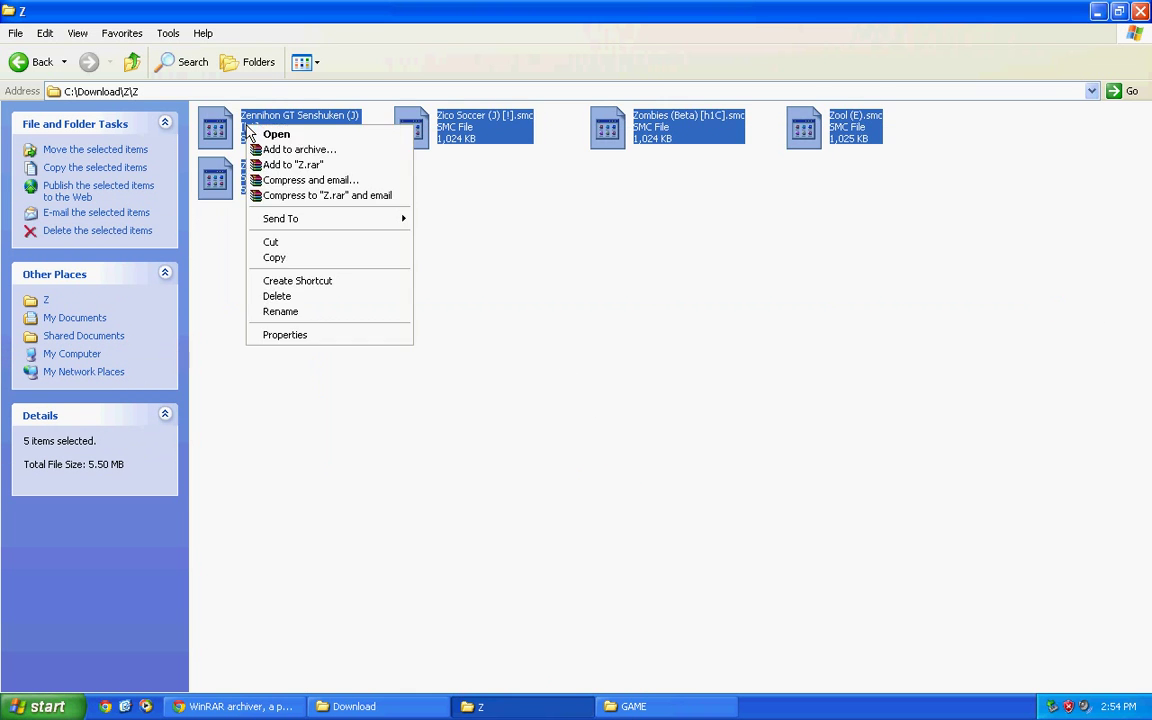
{"action": "left_click", "coordinate": [313, 258]}
Step: Paste the copied SMC files into the E:\GAME folder and clear the selection
{"action": "left_click", "coordinate": [633, 706]}
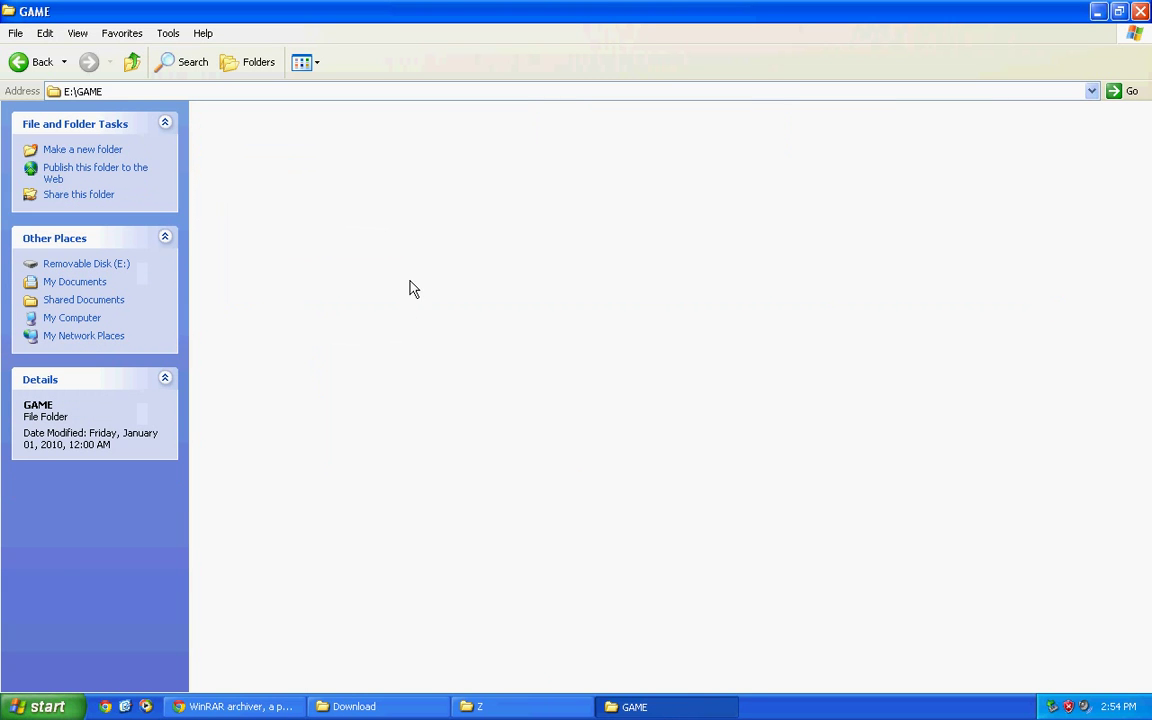
{"action": "right_click", "coordinate": [379, 239]}
{"action": "left_click", "coordinate": [442, 310]}
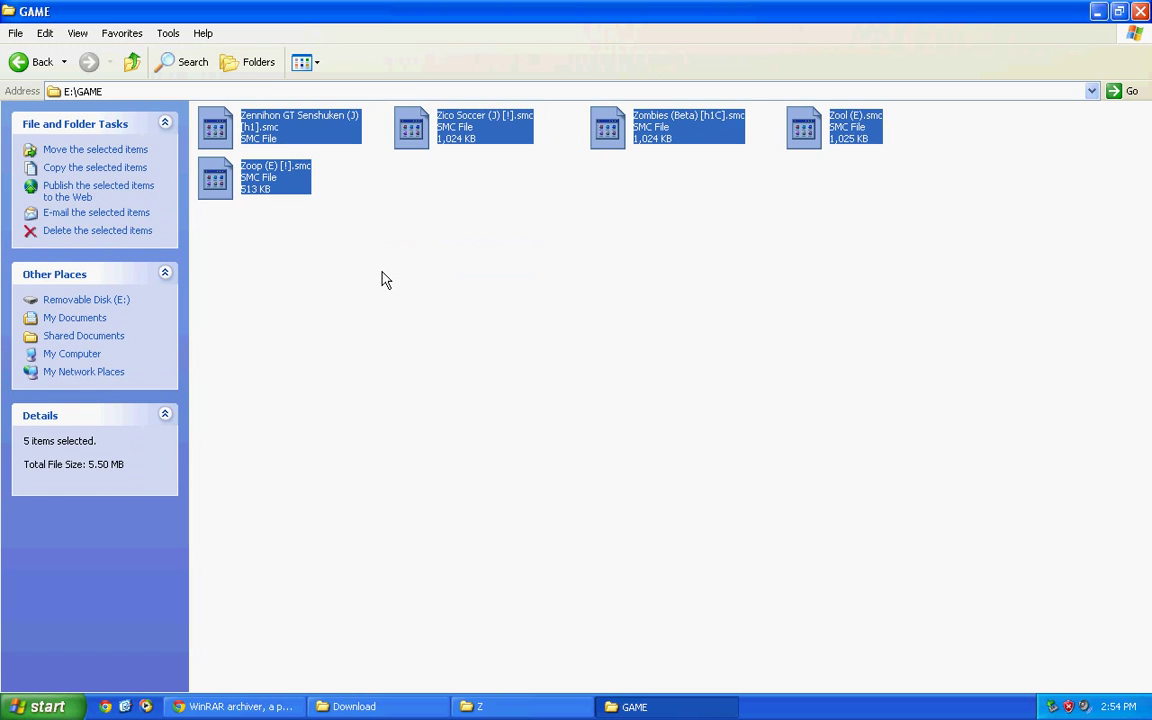
{"action": "left_click", "coordinate": [381, 279]}
{"action": "left_click_drag", "start_coordinate": [342, 318], "coordinate": [665, 458]}
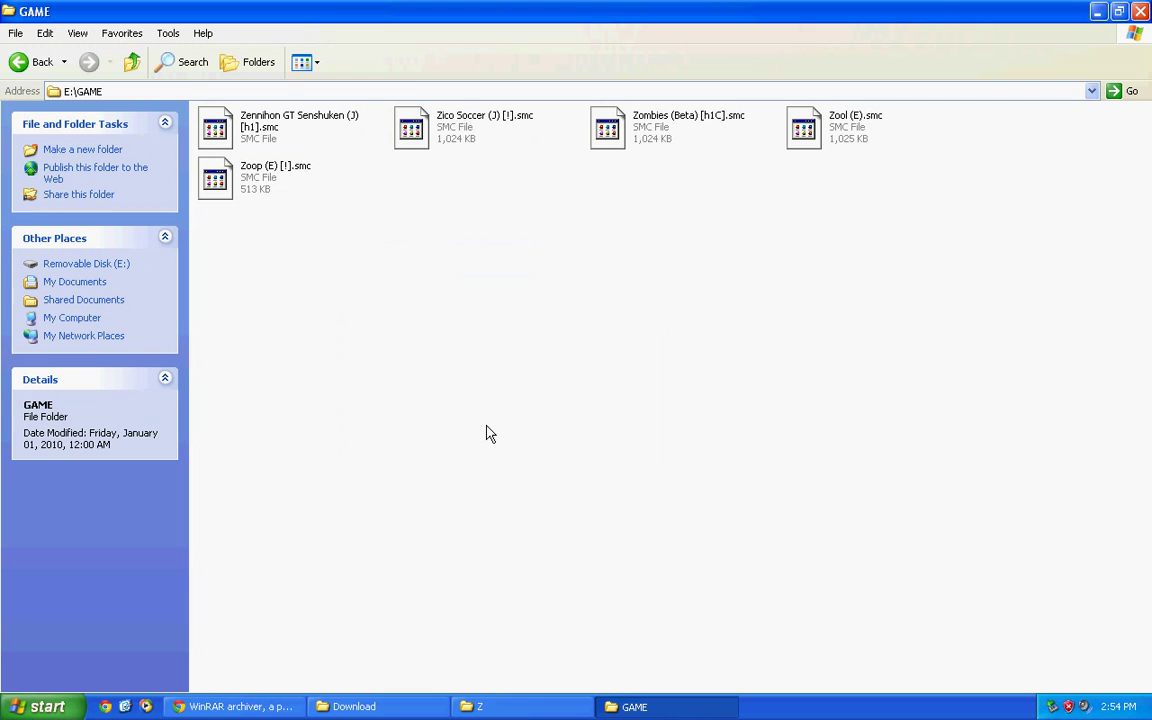
{"action": "left_click", "coordinate": [468, 373]}
Step: Close the GAME folder, minimize the Z folder window, and safely remove the USB Mass Storage Device with drives E: and F:
{"action": "left_click", "coordinate": [1140, 11]}
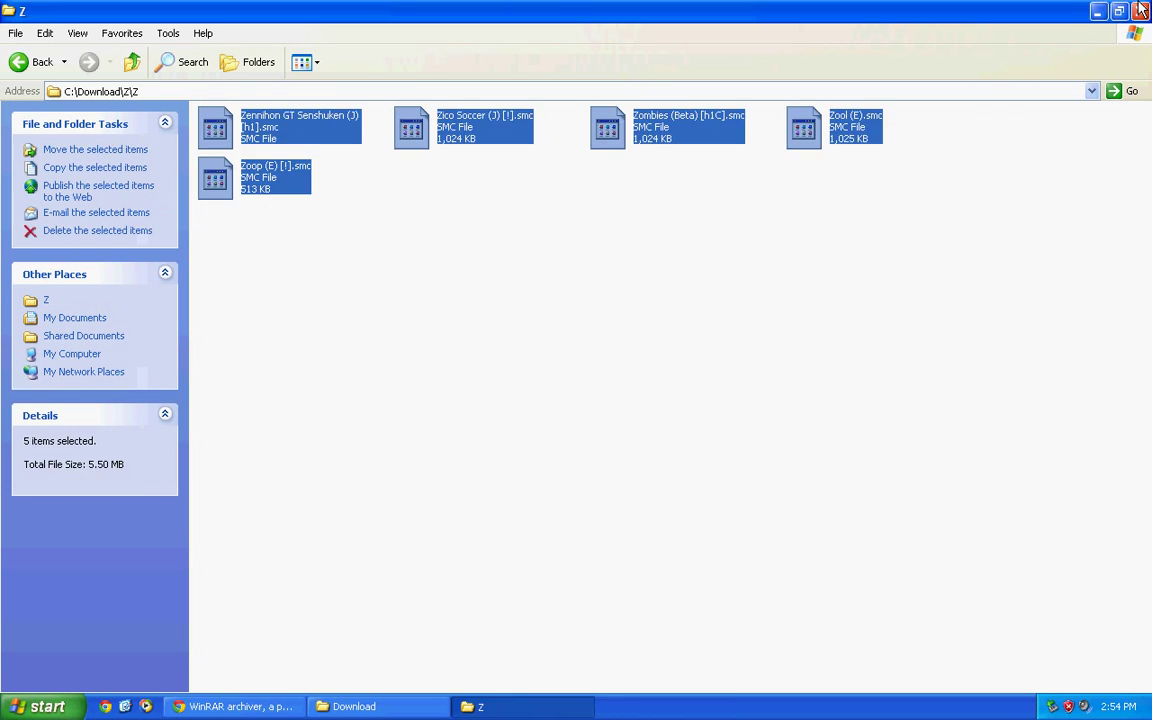
{"action": "left_click", "coordinate": [1099, 18]}
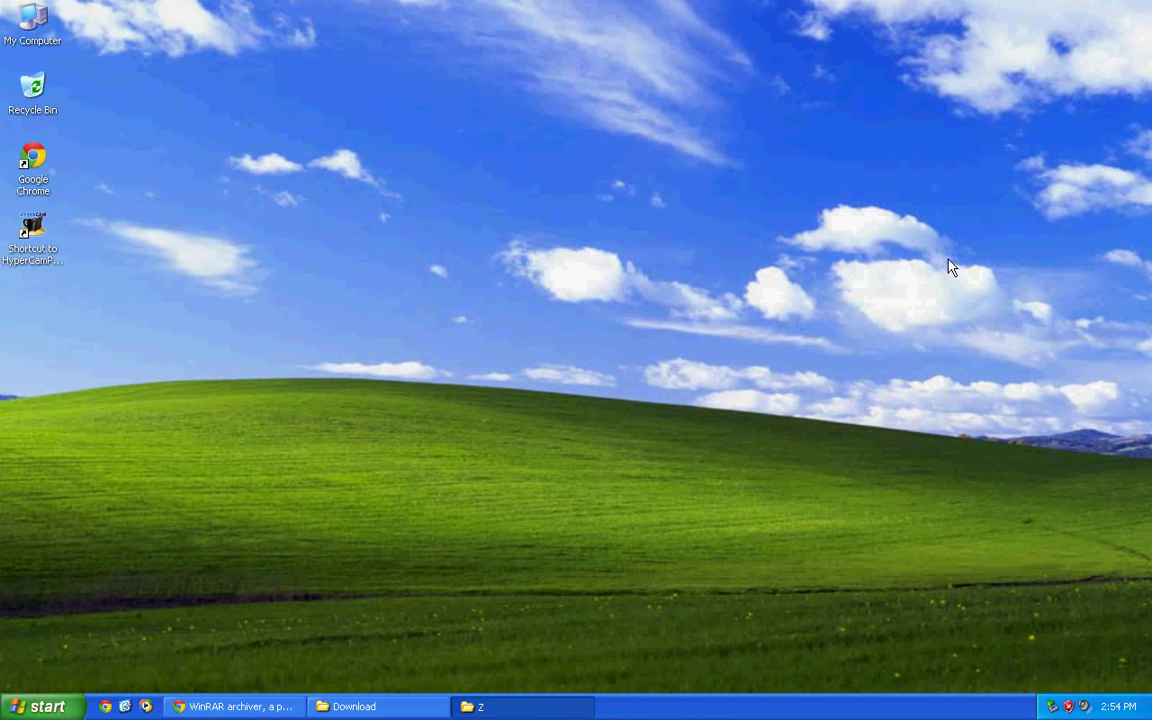
{"action": "left_click", "coordinate": [1052, 708]}
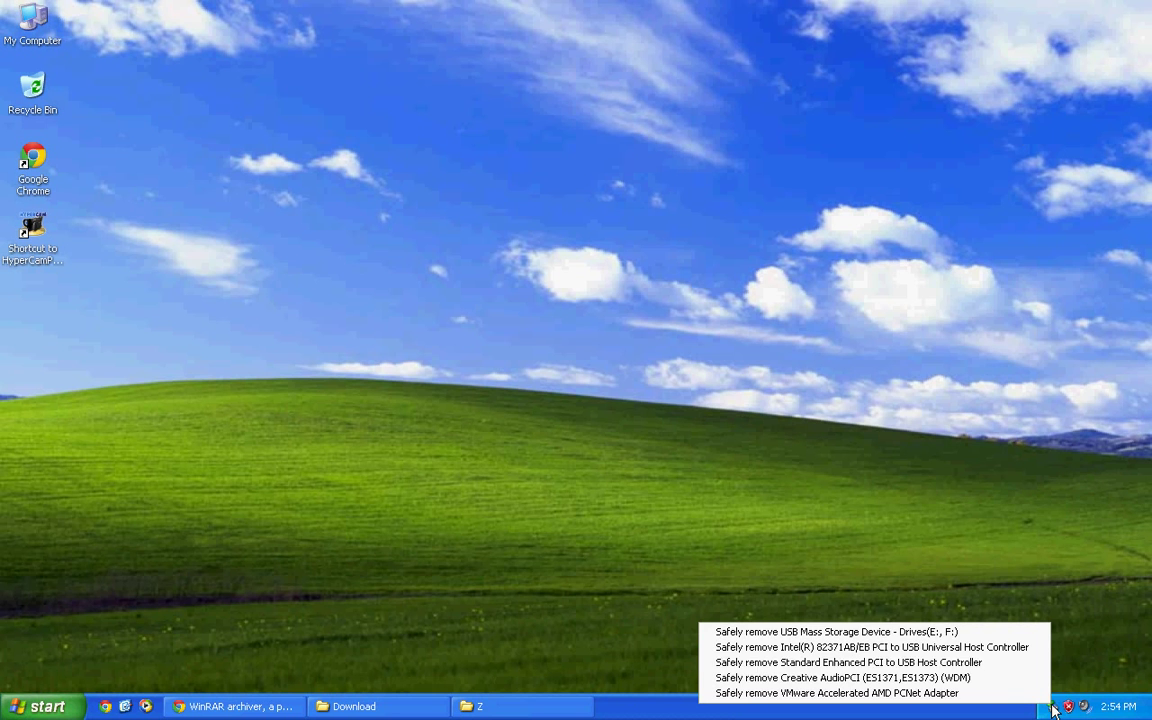
{"action": "left_click", "coordinate": [923, 633]}
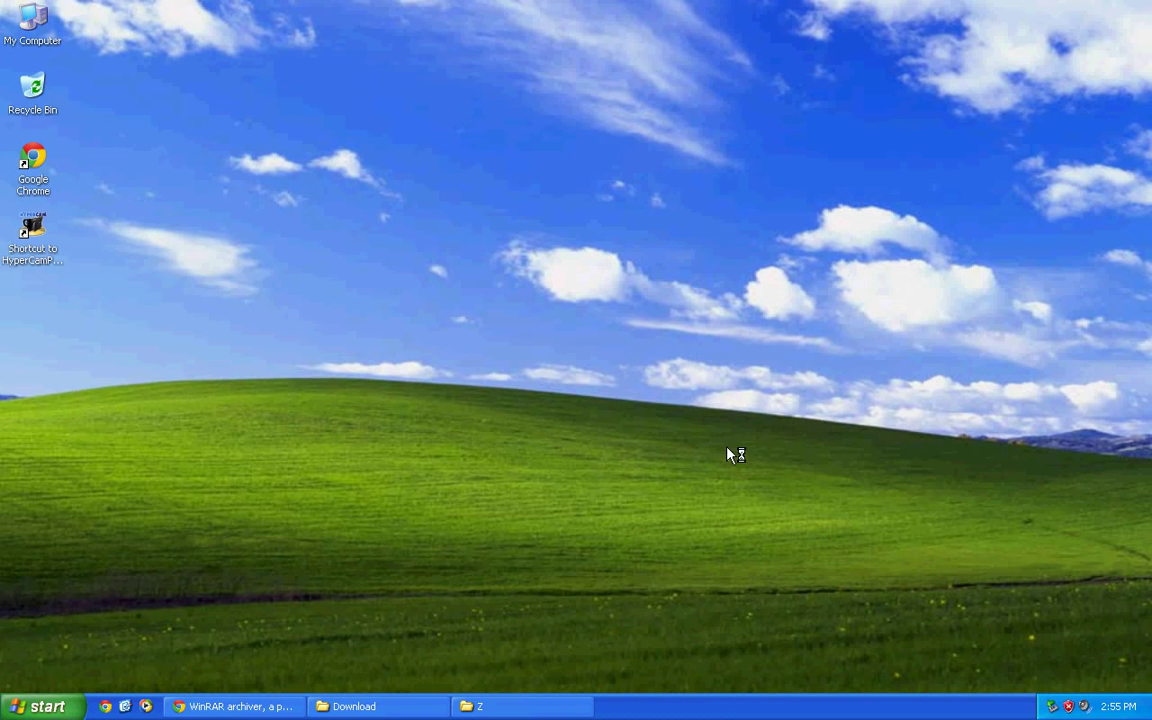